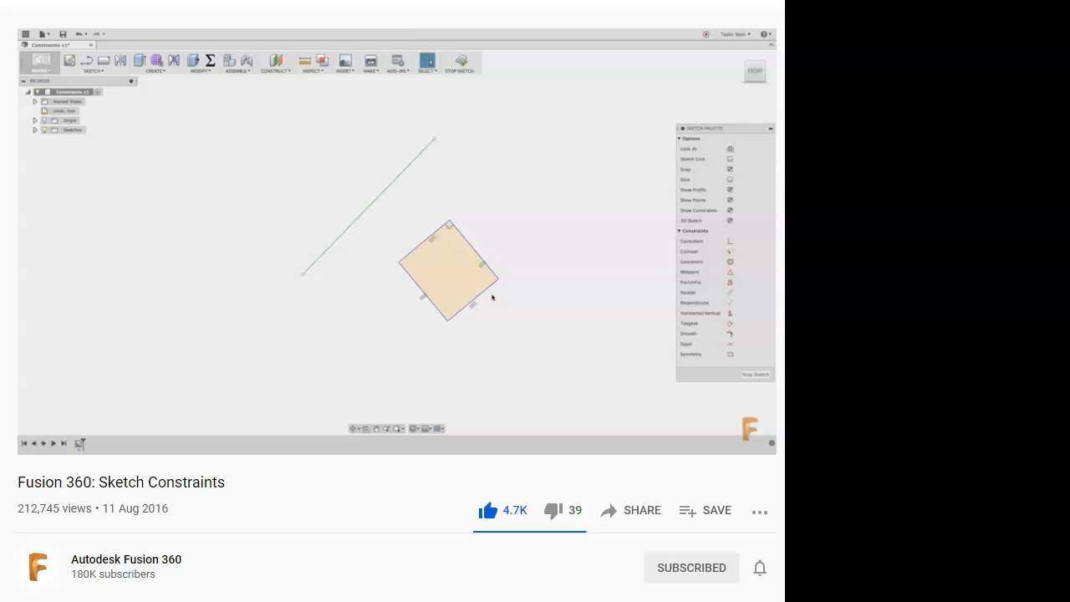
Step: Skim the Fusion 360 beginner tutorial Project #2, skipping ahead through the extrusion section to the fillets
scroll(393, 301, down, 1)
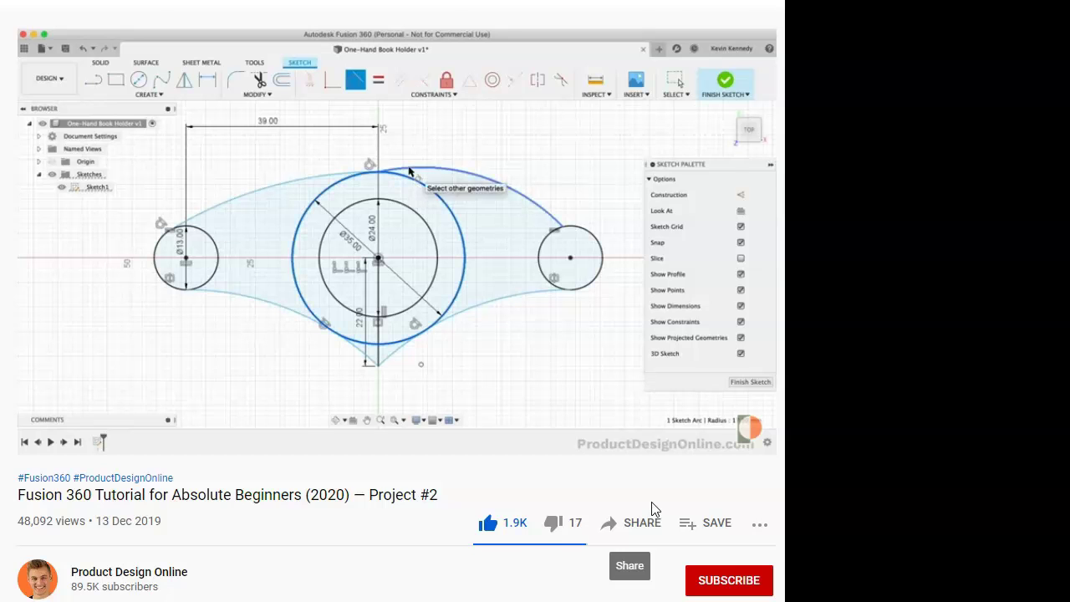
scroll(653, 507, down, 1)
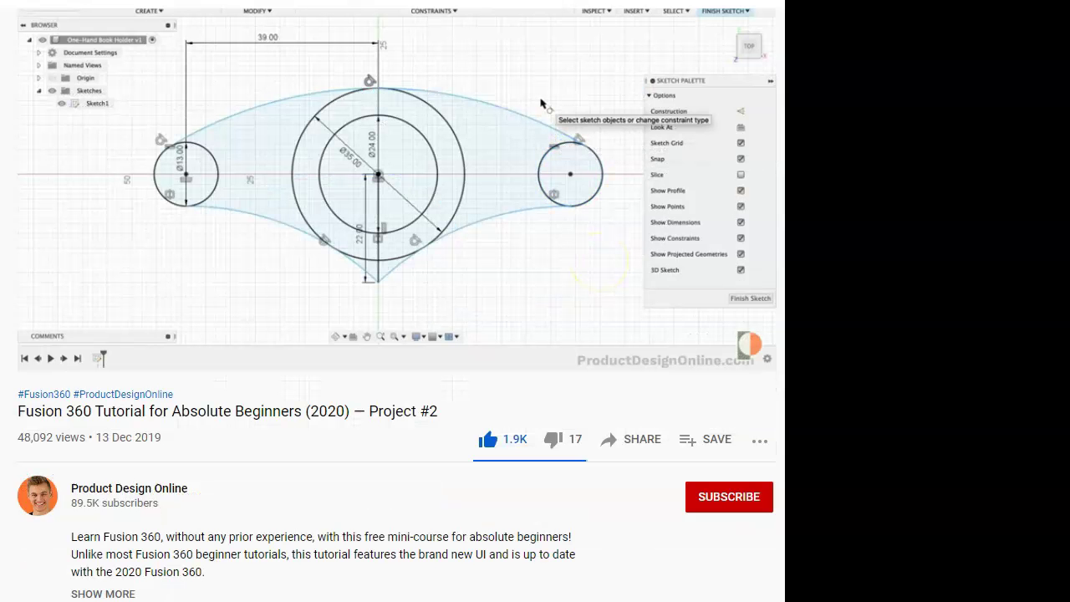
mouse_move(490, 256)
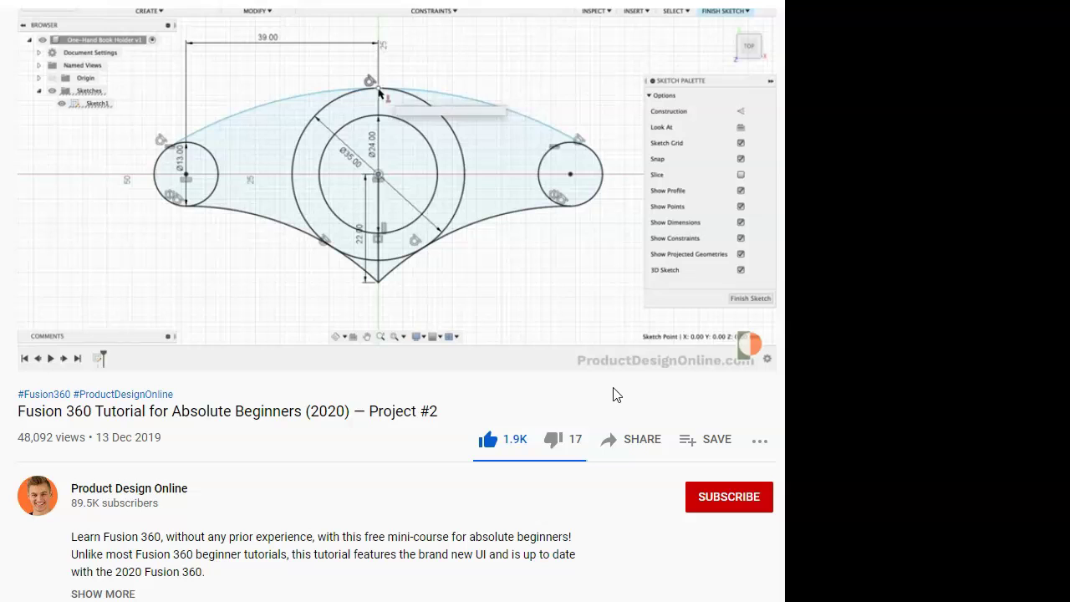
click(621, 336)
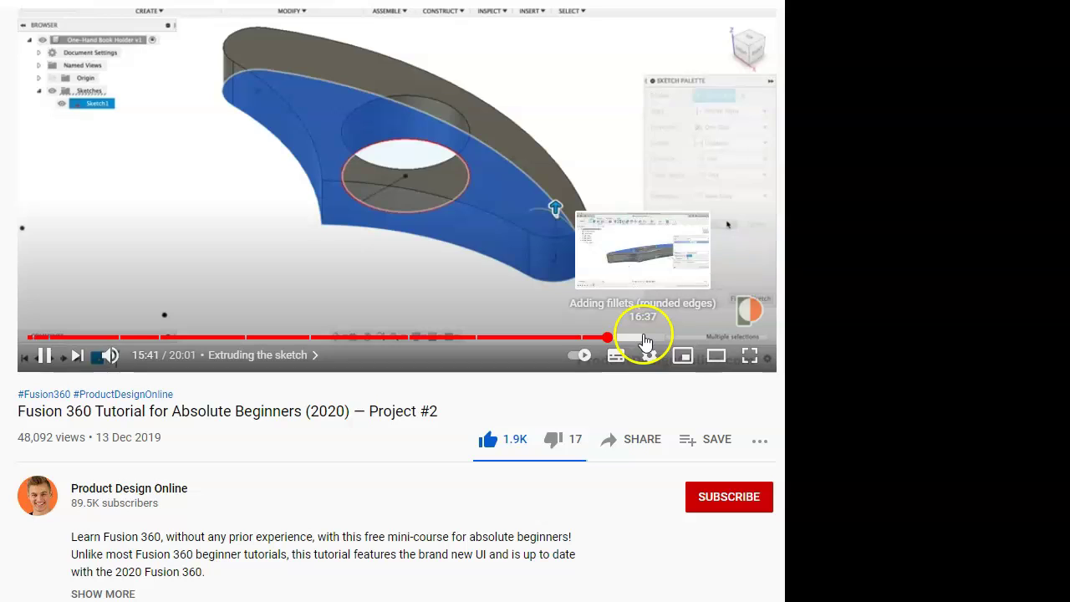
click(644, 338)
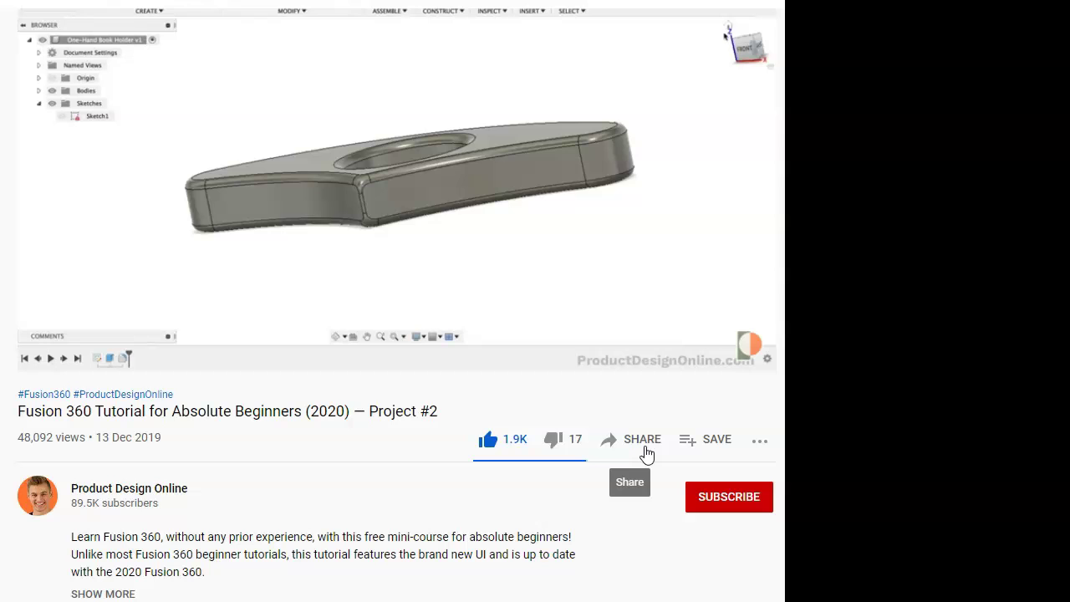
click(643, 445)
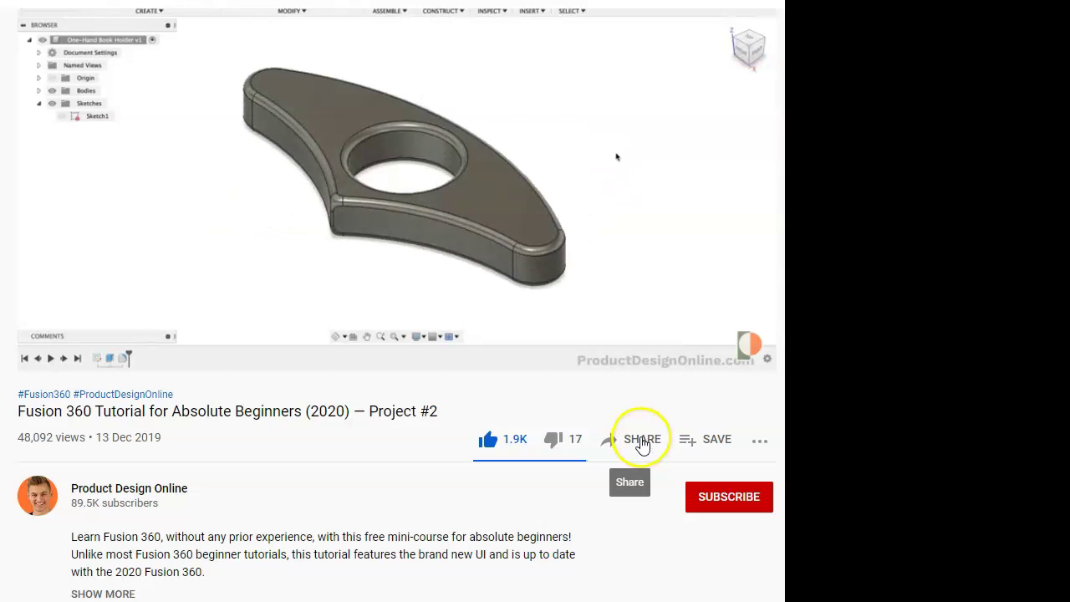
scroll(278, 446, up, 1)
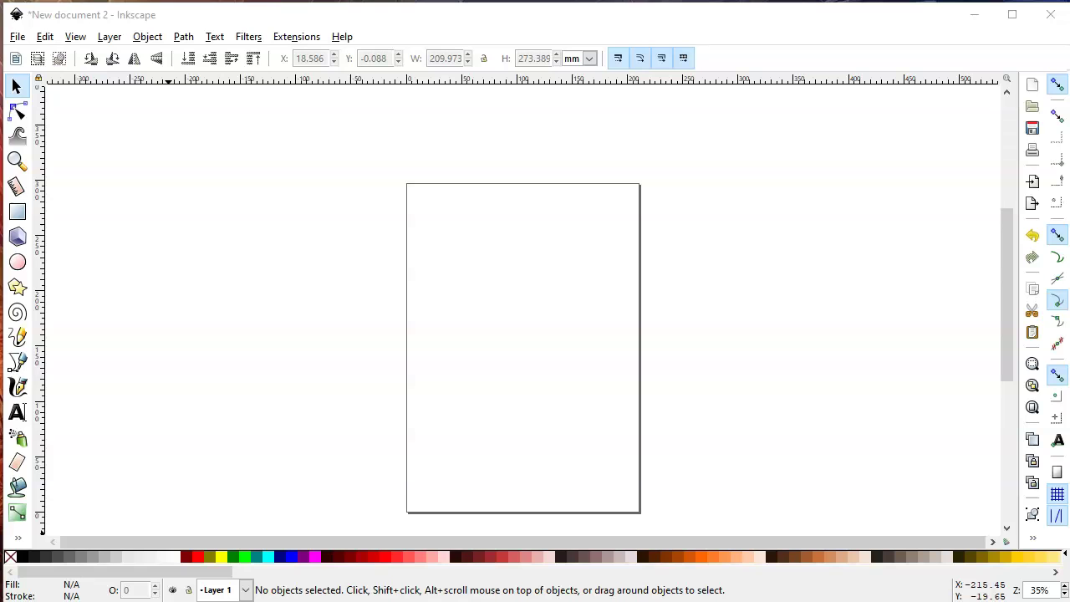
Step: Switch to Inkscape, import the handwritten signature JPEG as an embedded image with the file's DPI, and place it over the page
drag(24, 504, 478, 354)
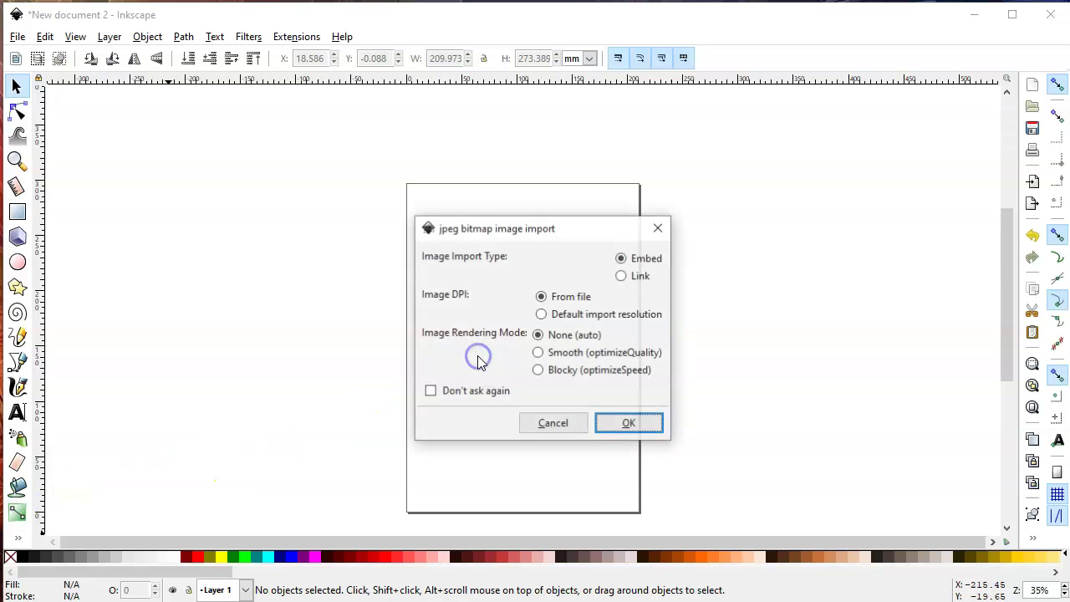
click(629, 423)
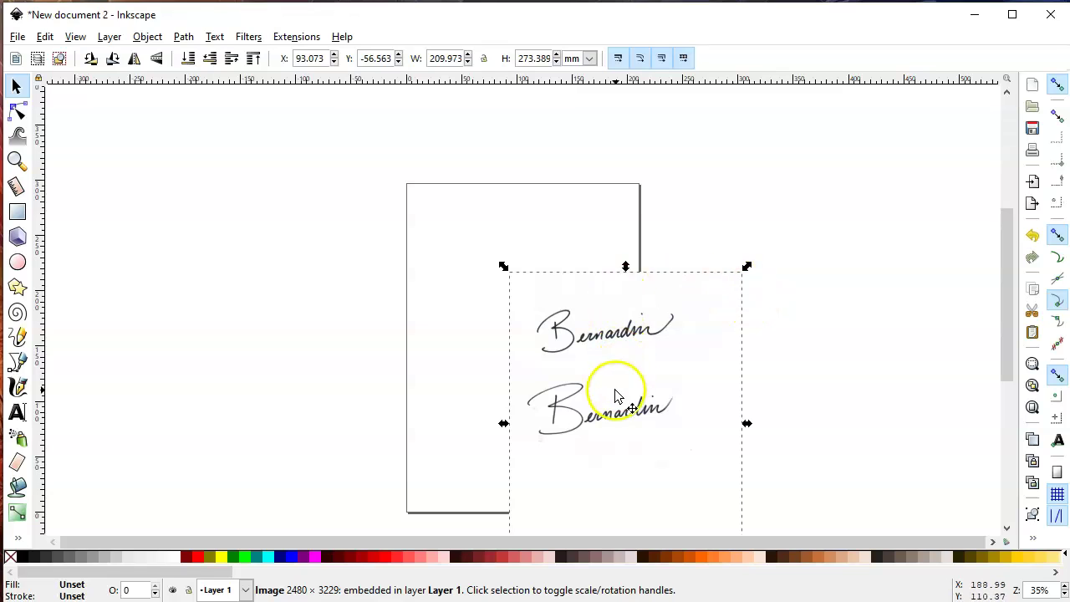
drag(614, 382, 535, 322)
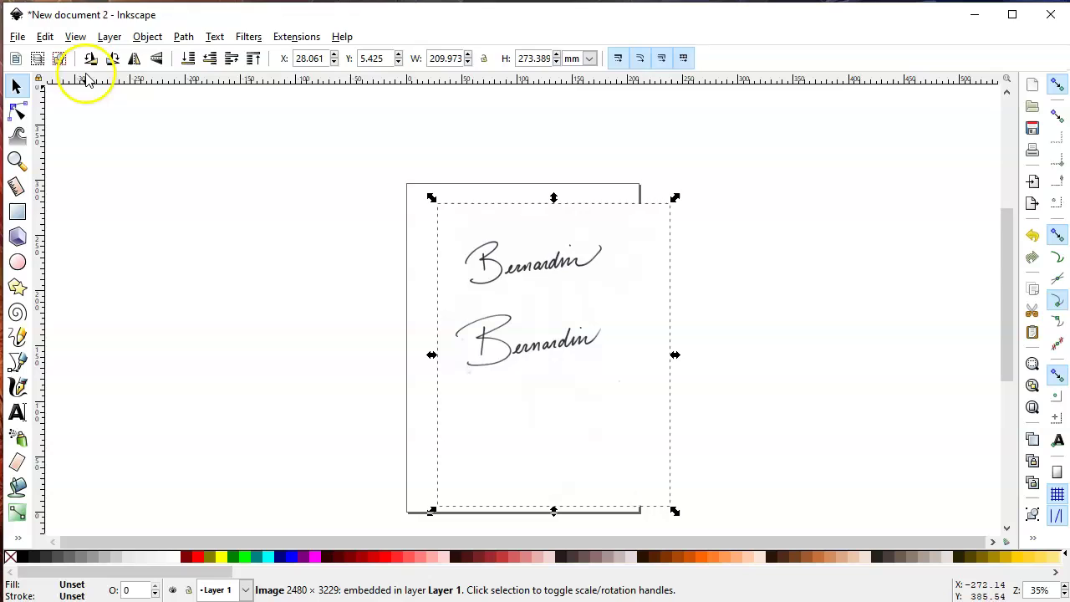
Step: Trace the signature image using brightness steps with 3 scans, smooth, stacked and background removed, and move the traced group left of the page
key(shift+alt+b)
click(620, 267)
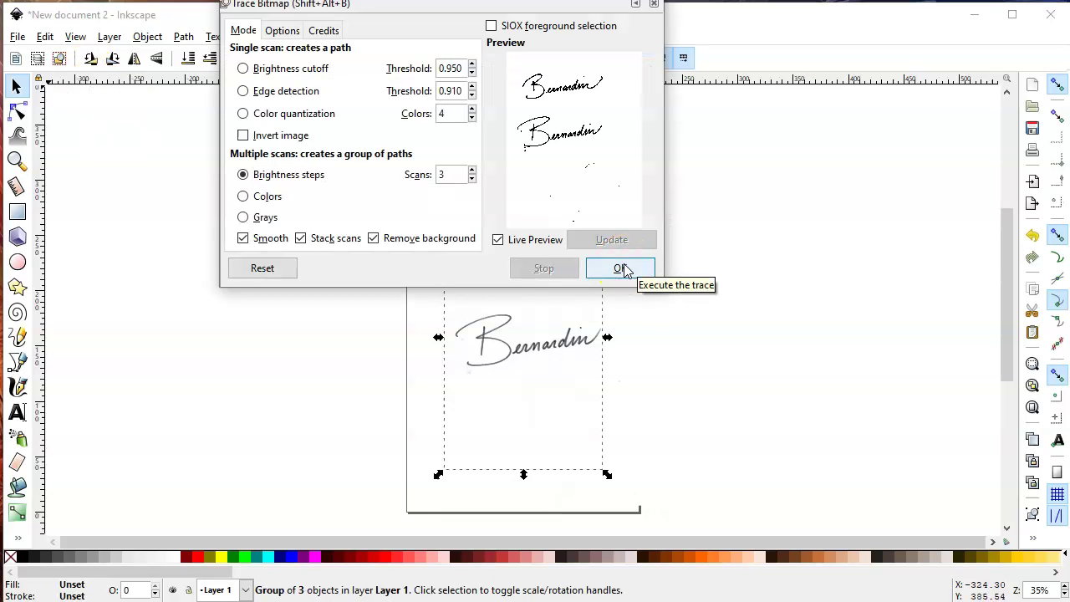
click(680, 20)
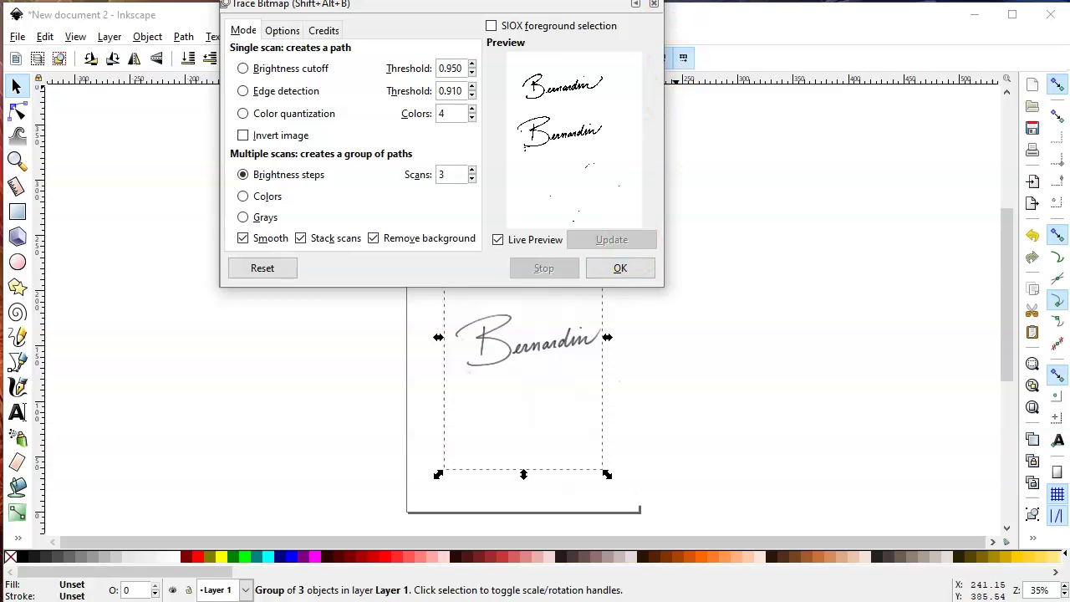
mouse_move(468, 2)
mouse_down()
mouse_move(459, 101)
mouse_move(234, 143)
mouse_up()
click(389, 147)
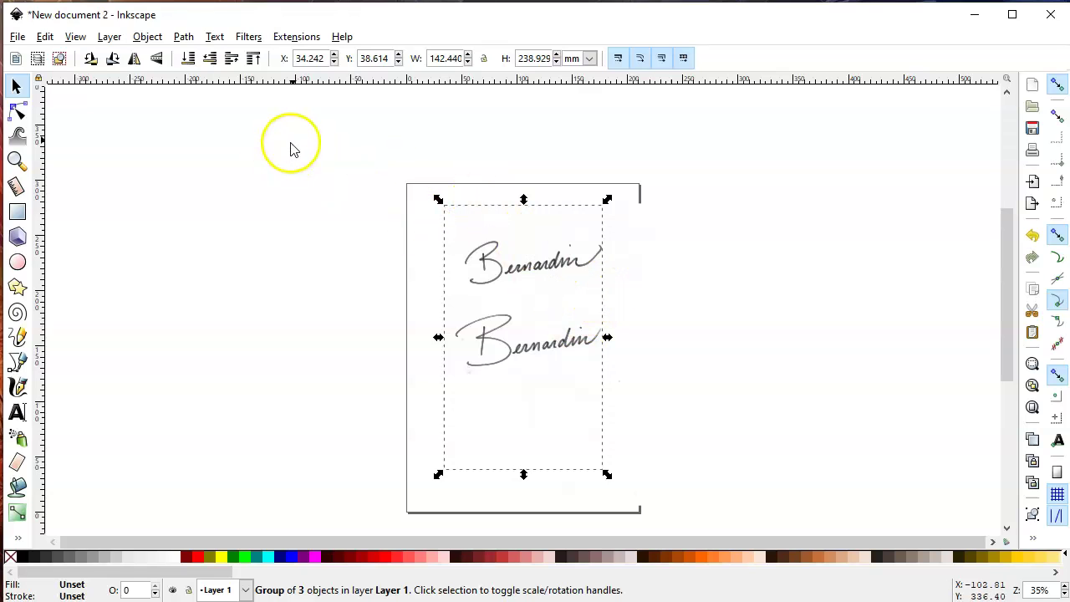
drag(488, 284, 241, 284)
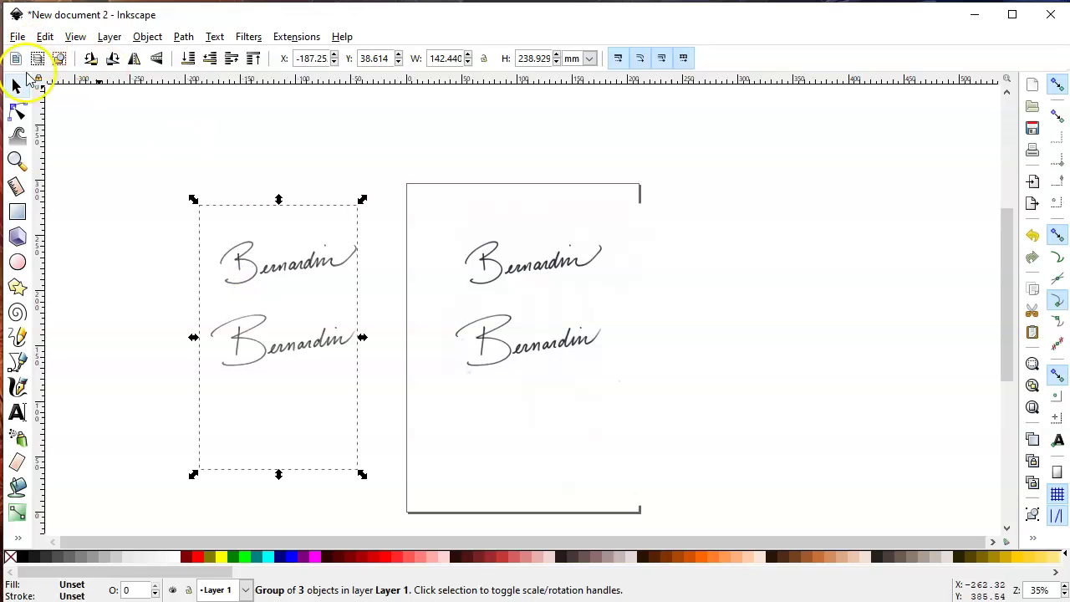
Step: Move the darkest traced path up and left of the other traces, and shift the whole traced group slightly toward the page
click(17, 112)
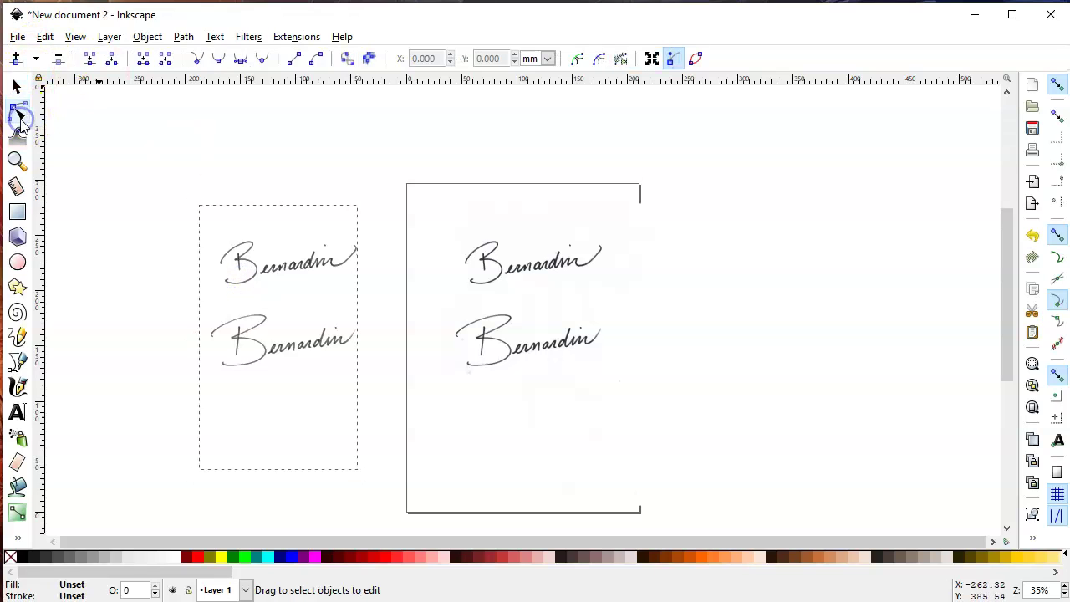
click(281, 274)
key(F1)
mouse_move(281, 274)
mouse_down()
mouse_move(301, 272)
mouse_move(248, 380)
mouse_move(162, 246)
mouse_move(161, 194)
mouse_move(141, 175)
mouse_move(148, 159)
mouse_up()
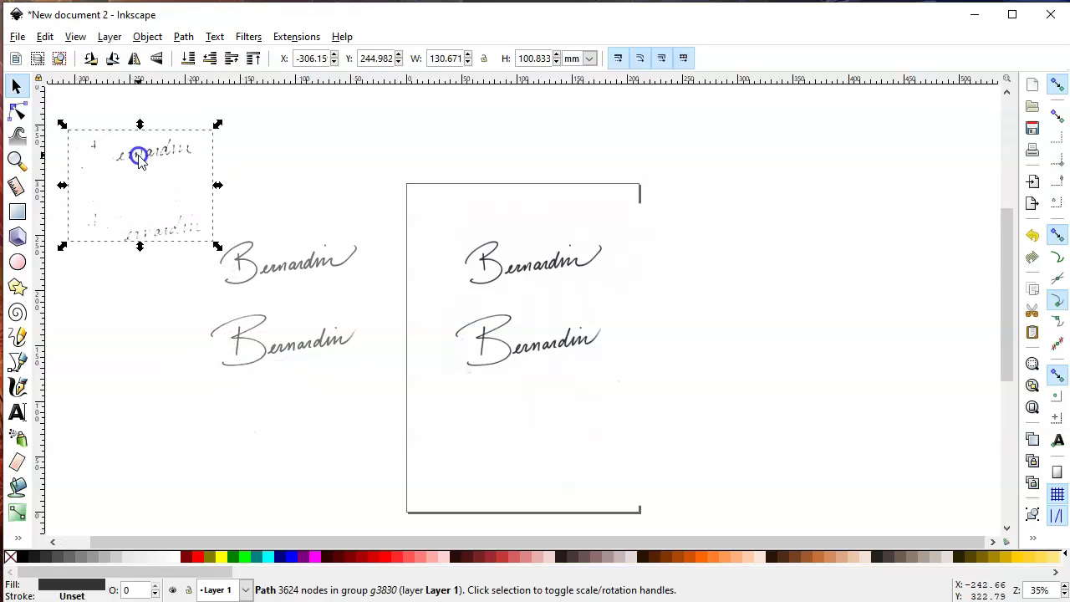
click(306, 271)
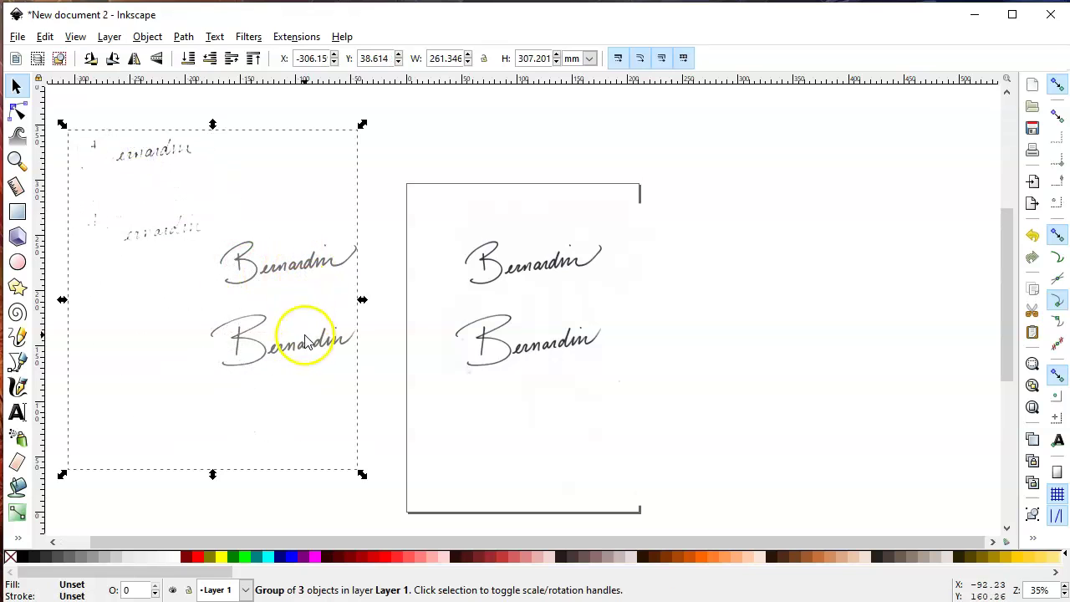
mouse_move(306, 354)
mouse_down()
mouse_move(333, 355)
mouse_move(323, 358)
mouse_up()
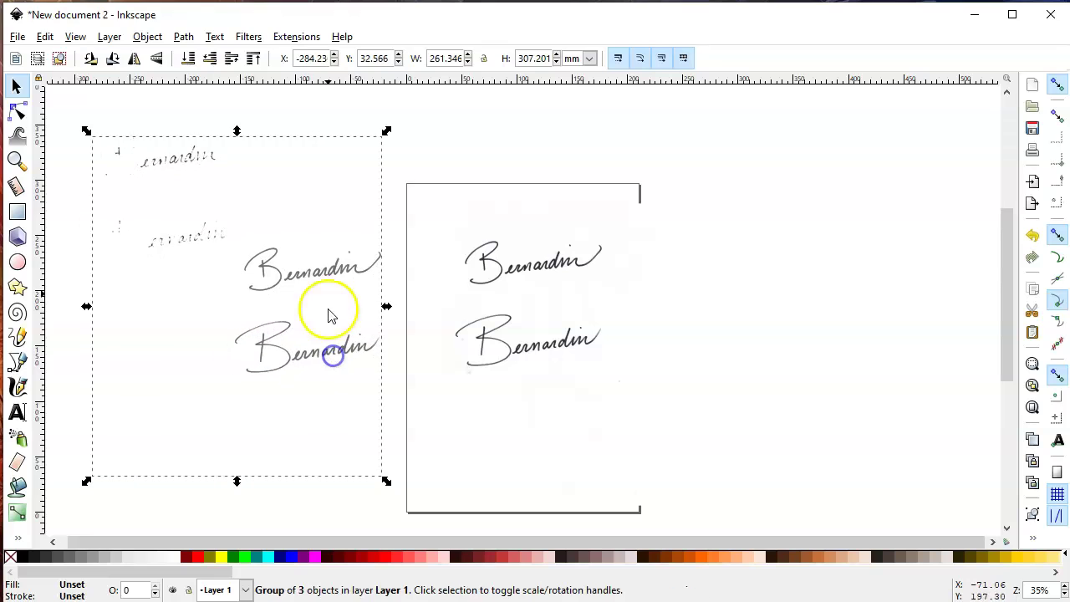
Step: Move the original signature image to the right of the page, and place the mid-grey traced path from the group on the page
click(510, 270)
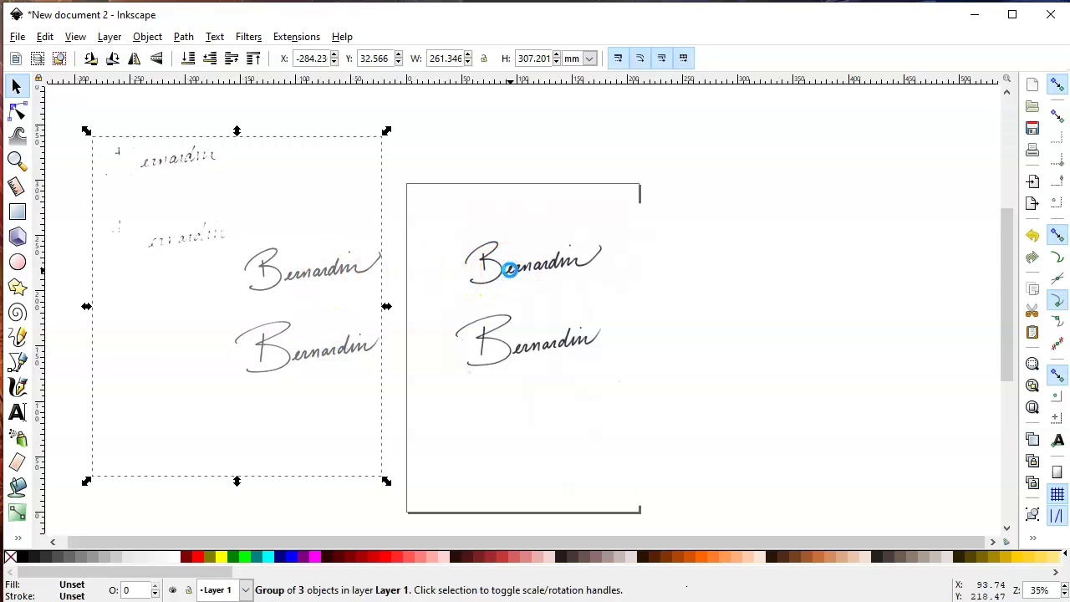
mouse_move(511, 276)
mouse_down()
mouse_move(770, 292)
mouse_move(781, 264)
mouse_up()
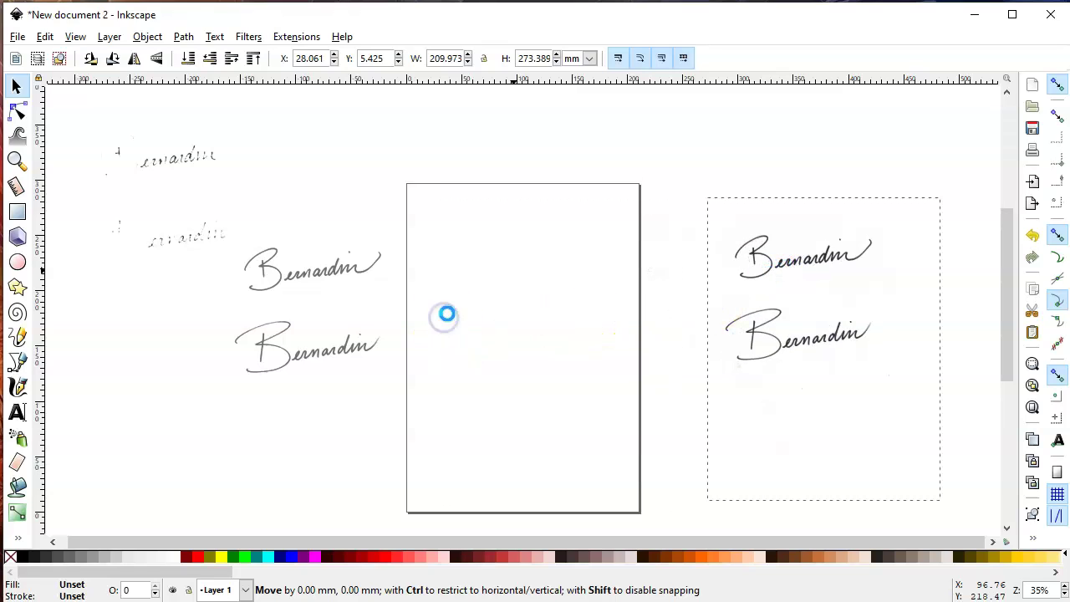
click(331, 273)
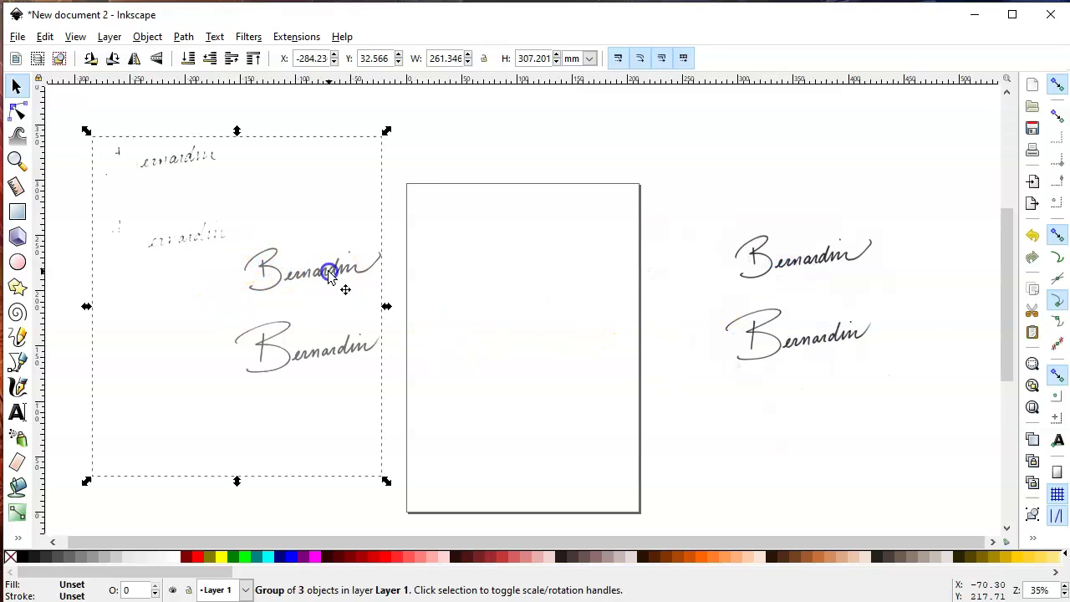
click(17, 109)
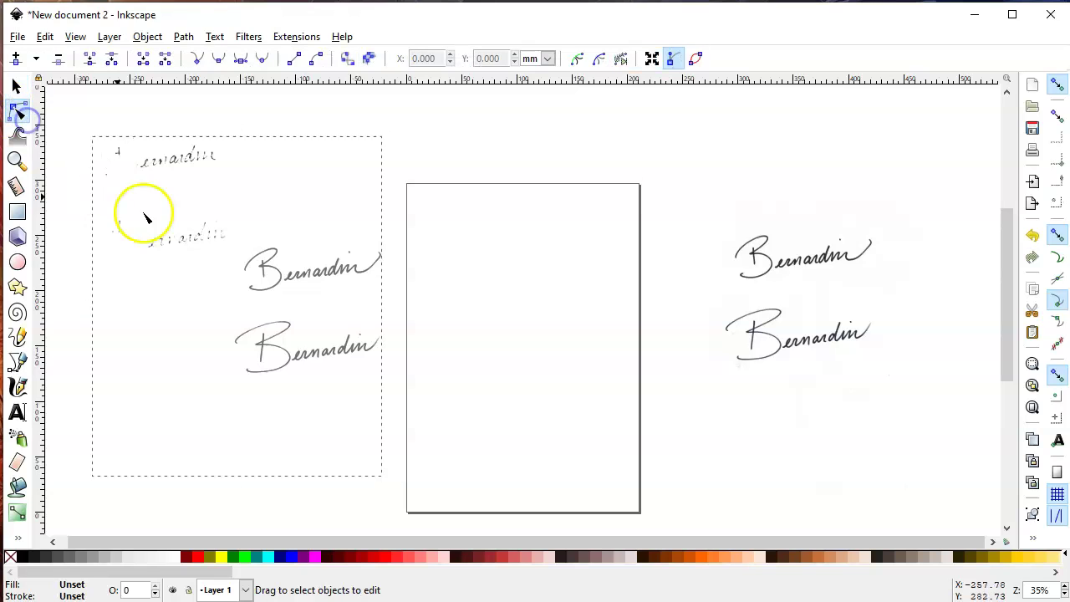
click(330, 277)
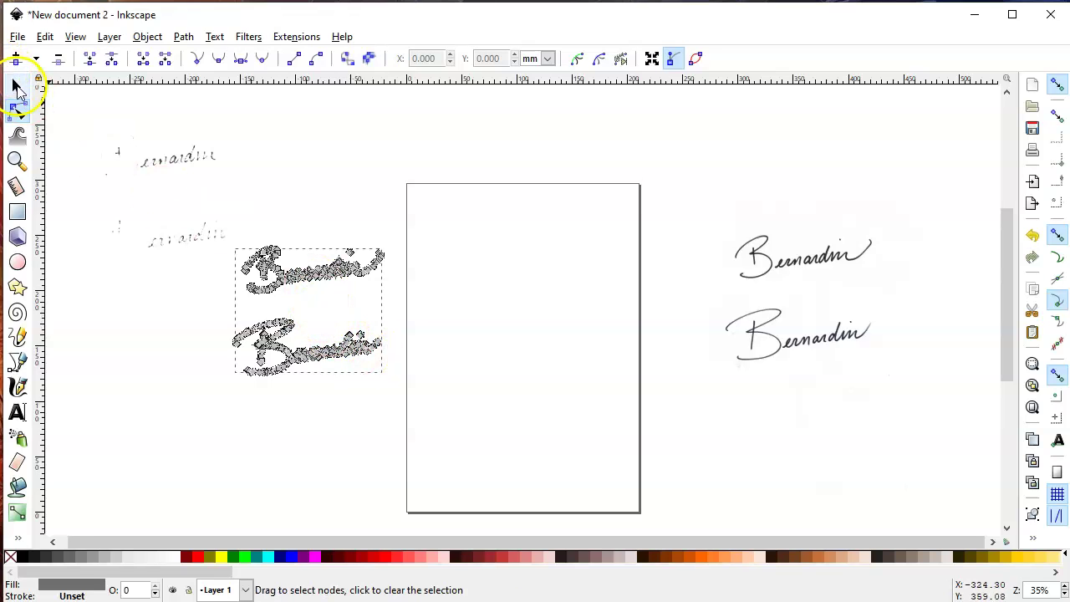
click(16, 86)
mouse_move(340, 290)
mouse_down()
mouse_move(513, 303)
mouse_move(531, 292)
mouse_up()
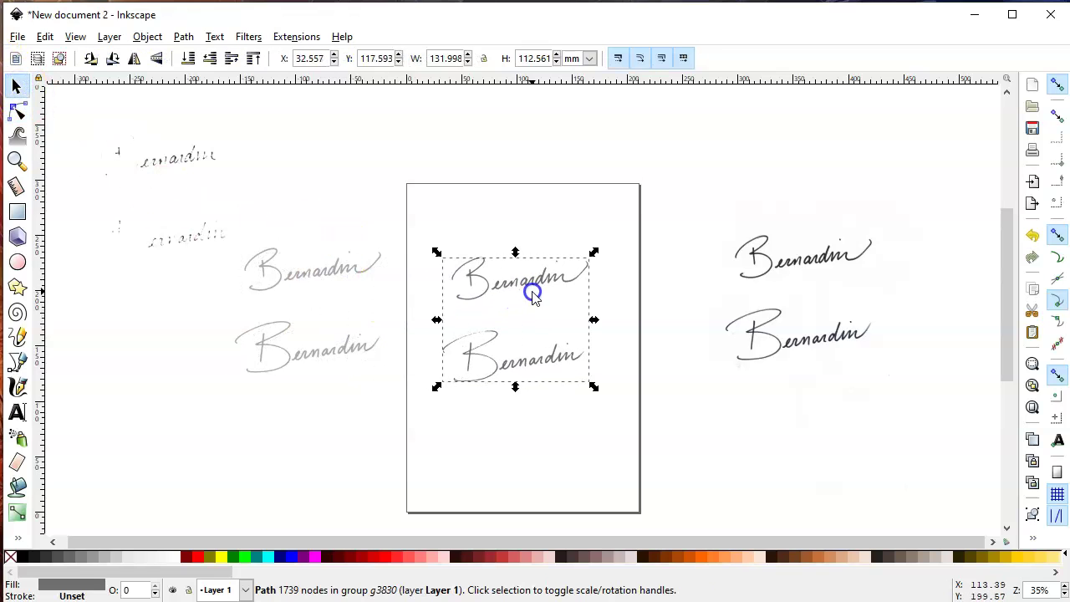
click(317, 388)
ctrl+scroll(504, 377, up, 3)
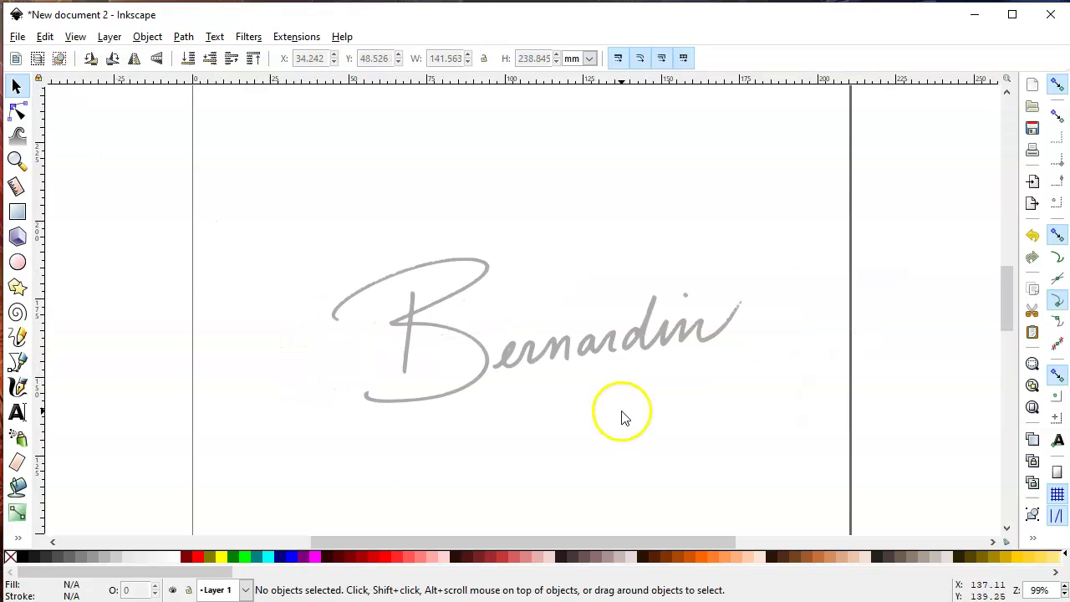
click(17, 109)
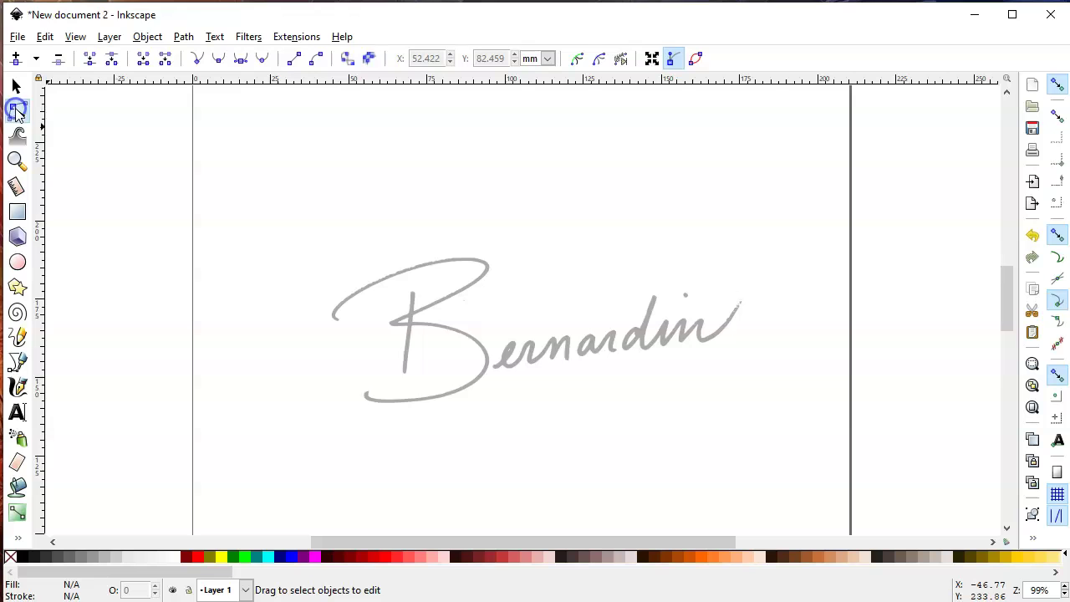
ctrl+scroll(509, 363, up, 1)
click(45, 37)
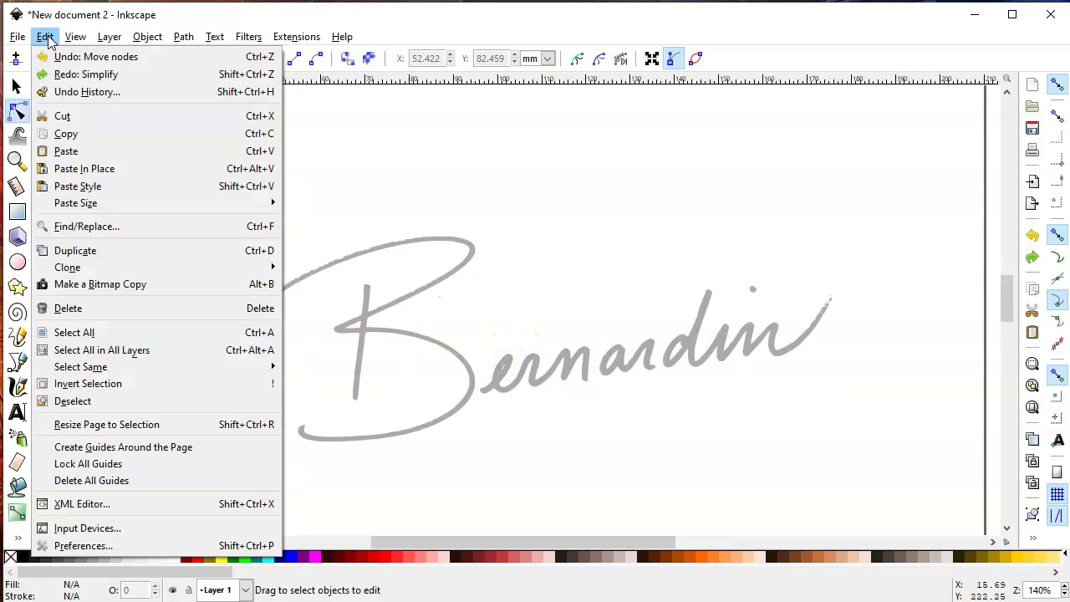
Step: Save the tracing to the Desktop as an AutoCAD DXF R14 file named after the signature, with base unit pt and LWPOLYLINE line output
click(20, 39)
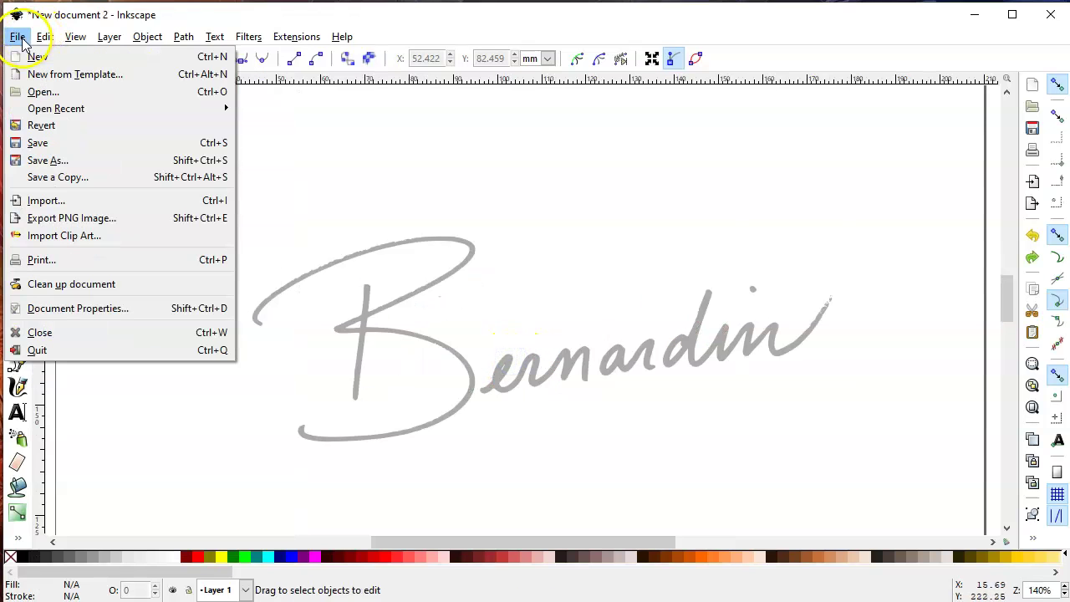
click(77, 161)
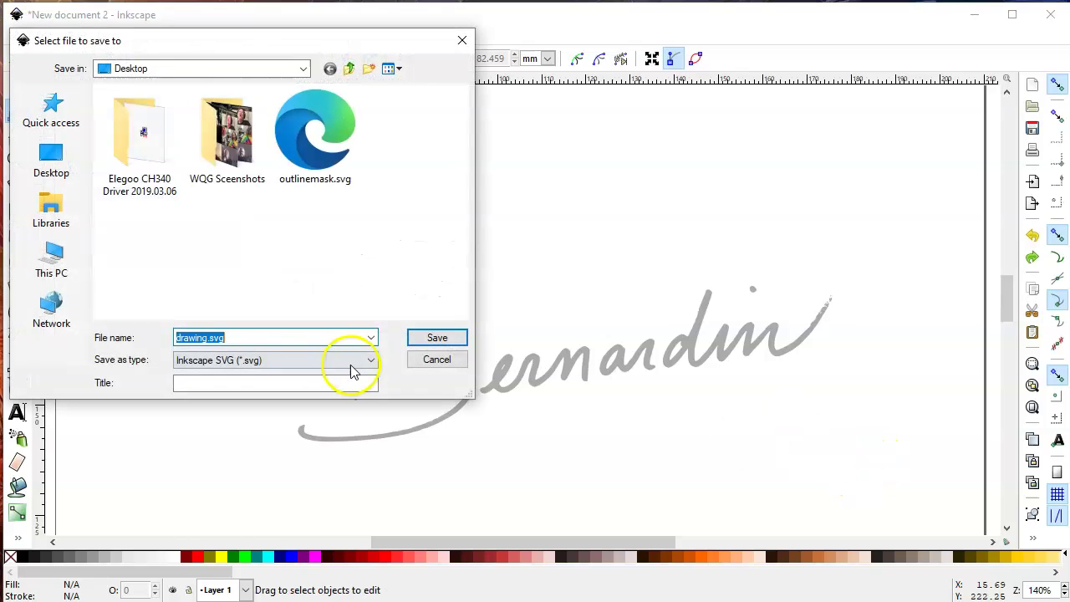
click(370, 358)
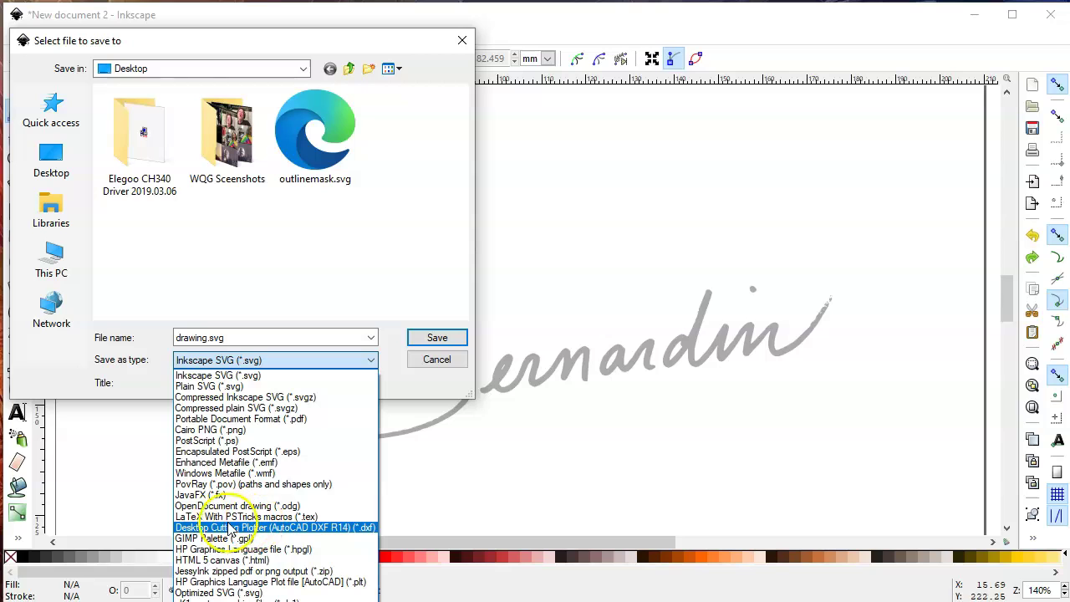
click(360, 527)
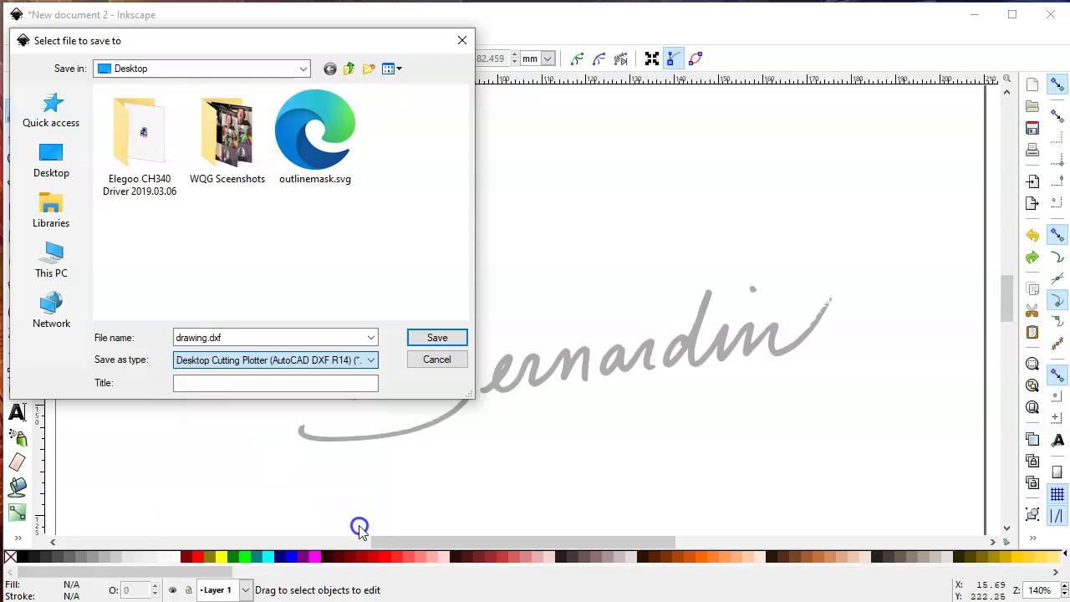
double_click(205, 337)
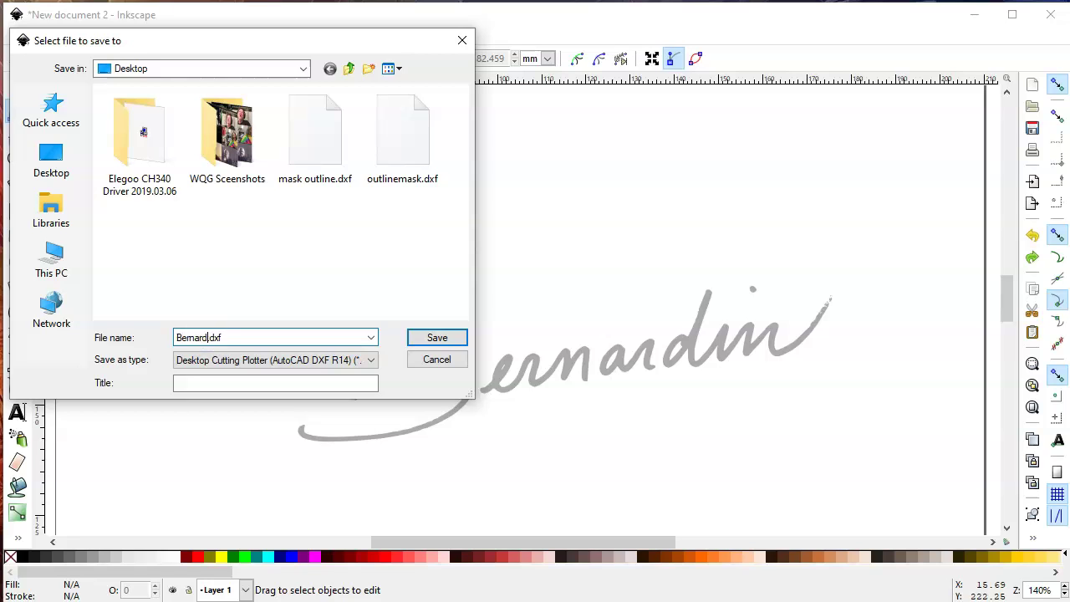
click(428, 339)
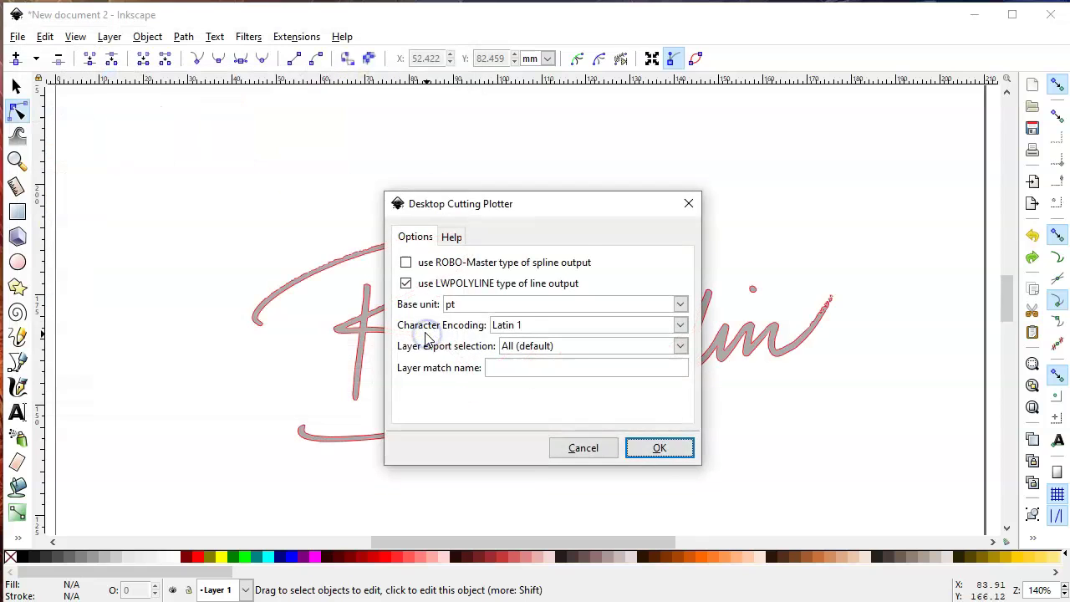
click(659, 448)
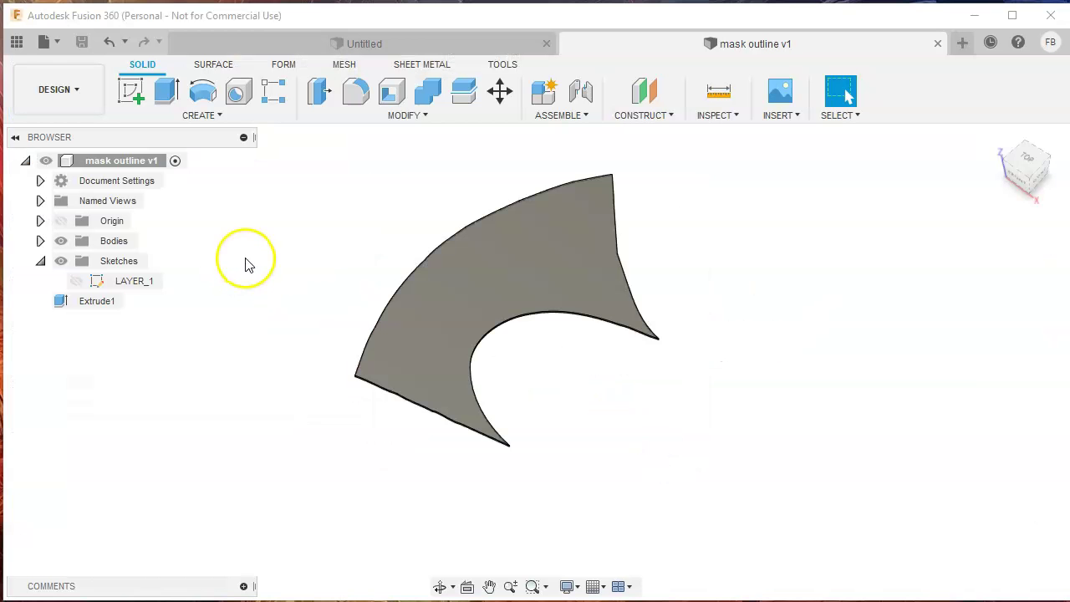
Step: Switch to Fusion 360 and open the signature's DXF file from the computer's Desktop folder
click(54, 41)
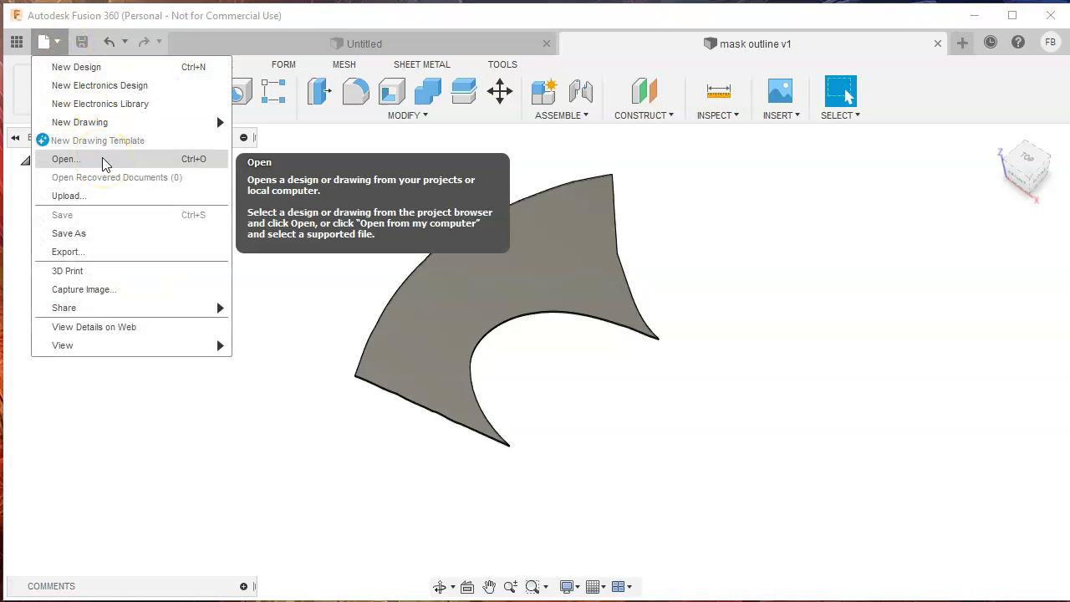
click(103, 164)
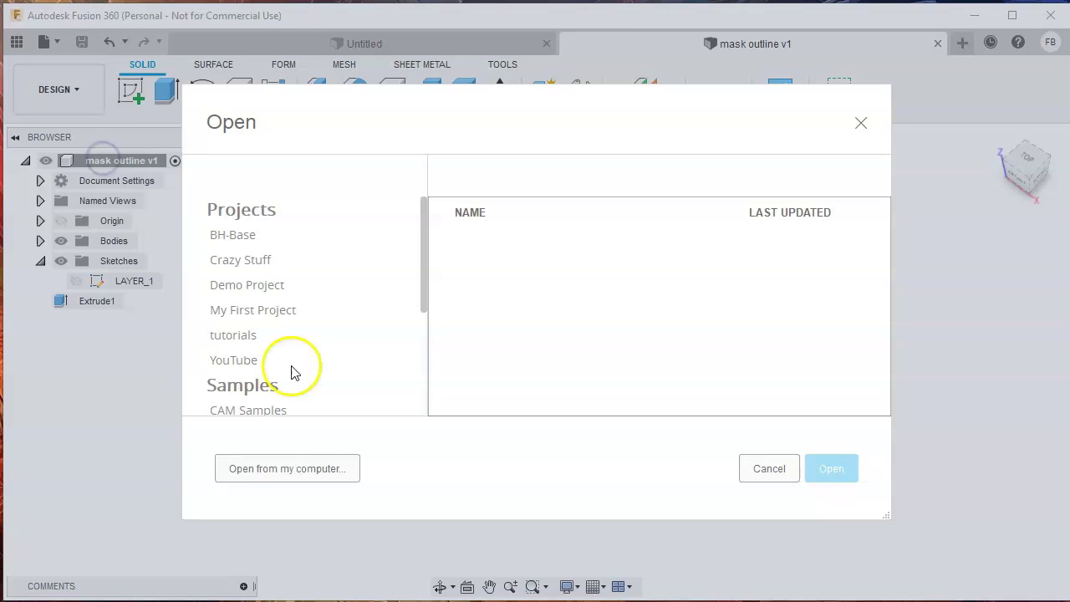
click(267, 473)
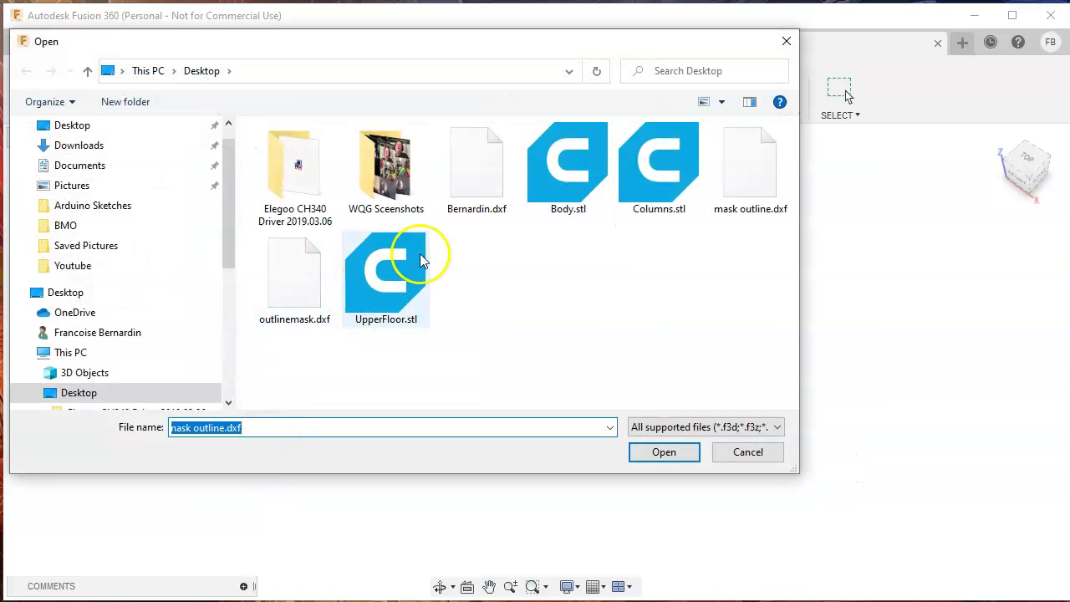
click(485, 192)
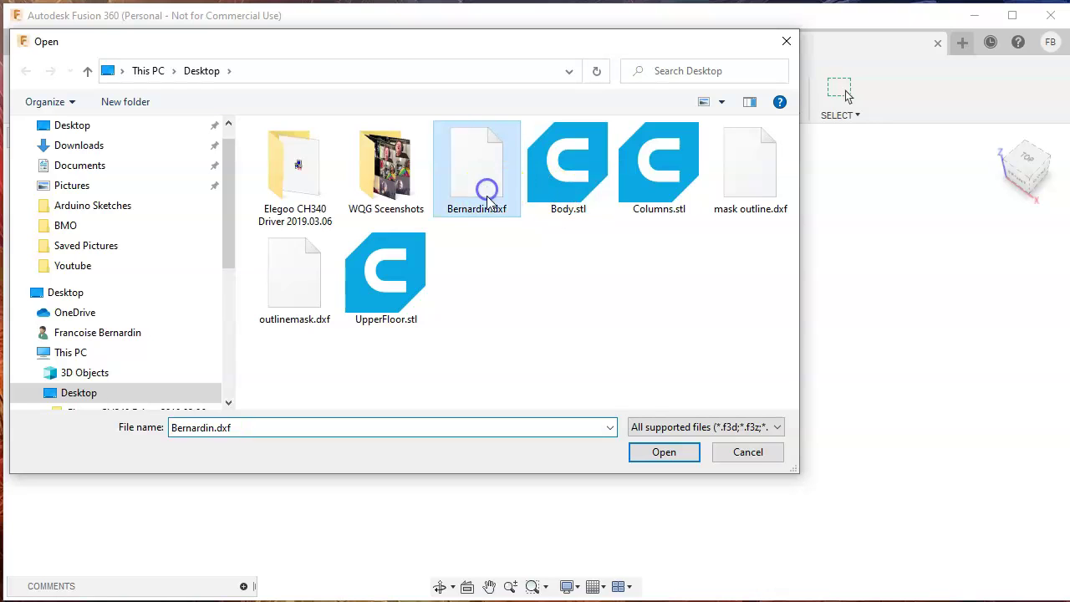
click(679, 452)
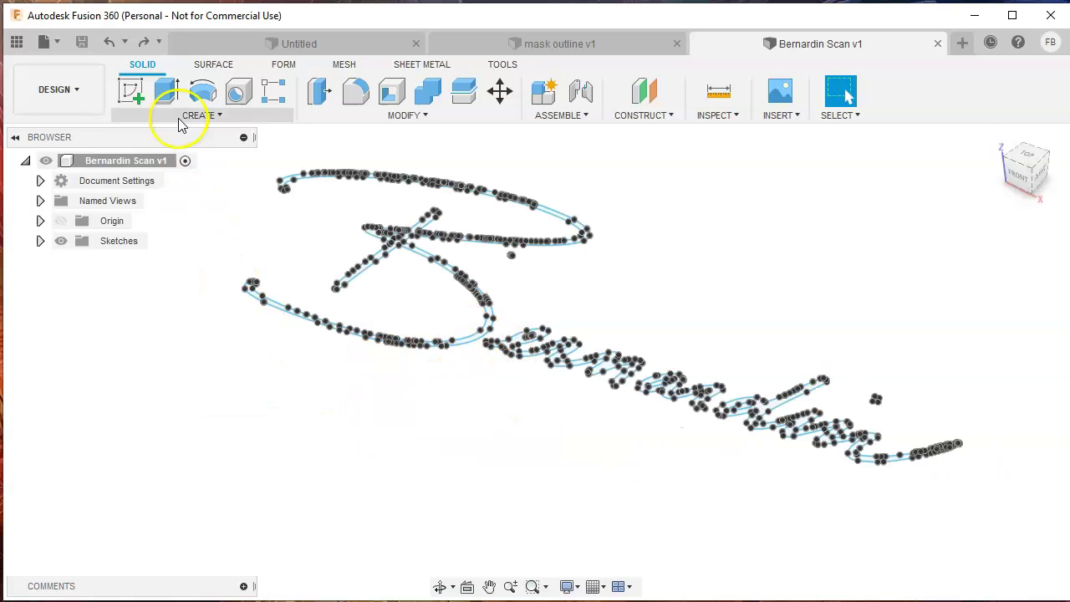
Step: Extrude all six profiles of the imported signature sketch 0.5 cm to one side as new bodies
click(167, 90)
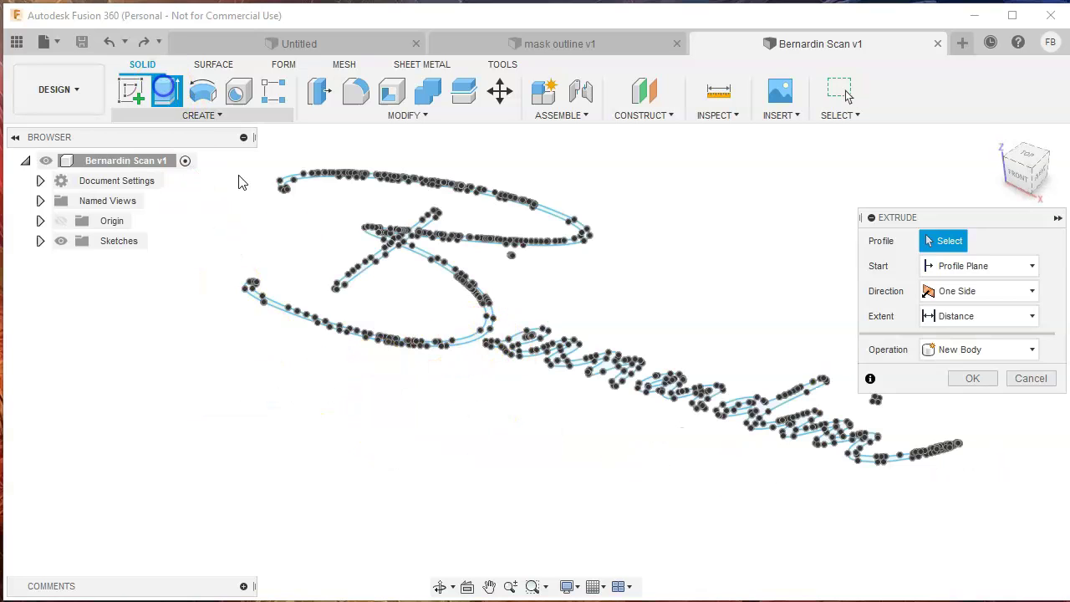
click(468, 343)
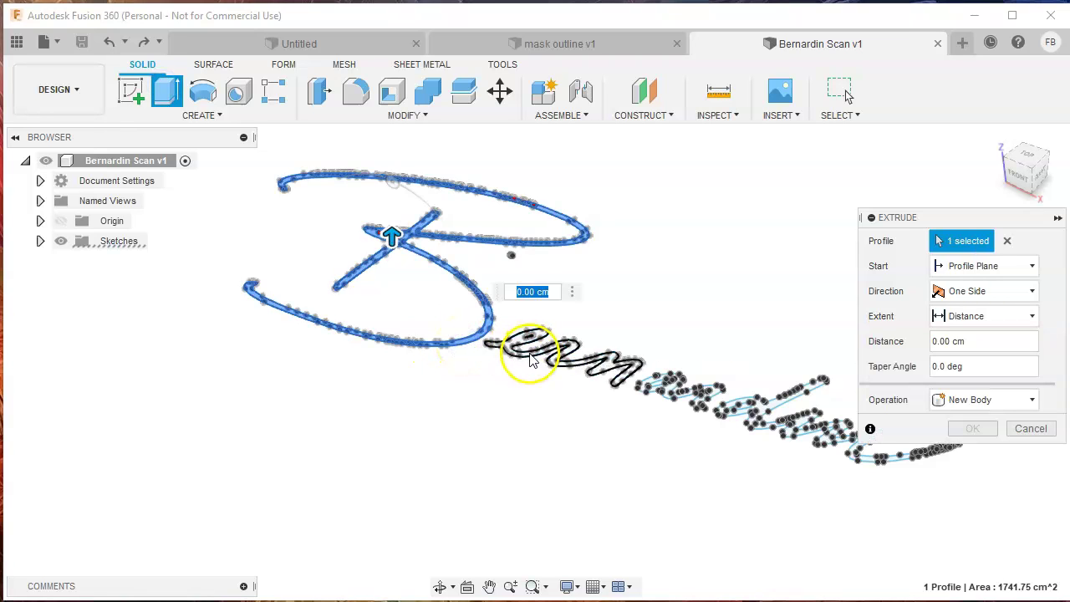
click(530, 359)
click(661, 392)
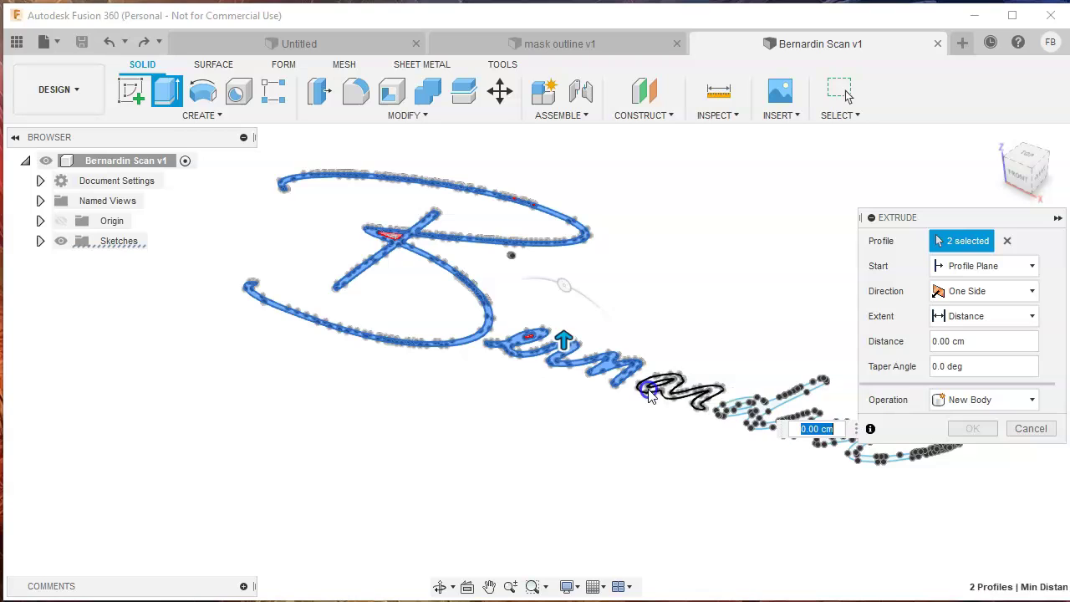
click(727, 418)
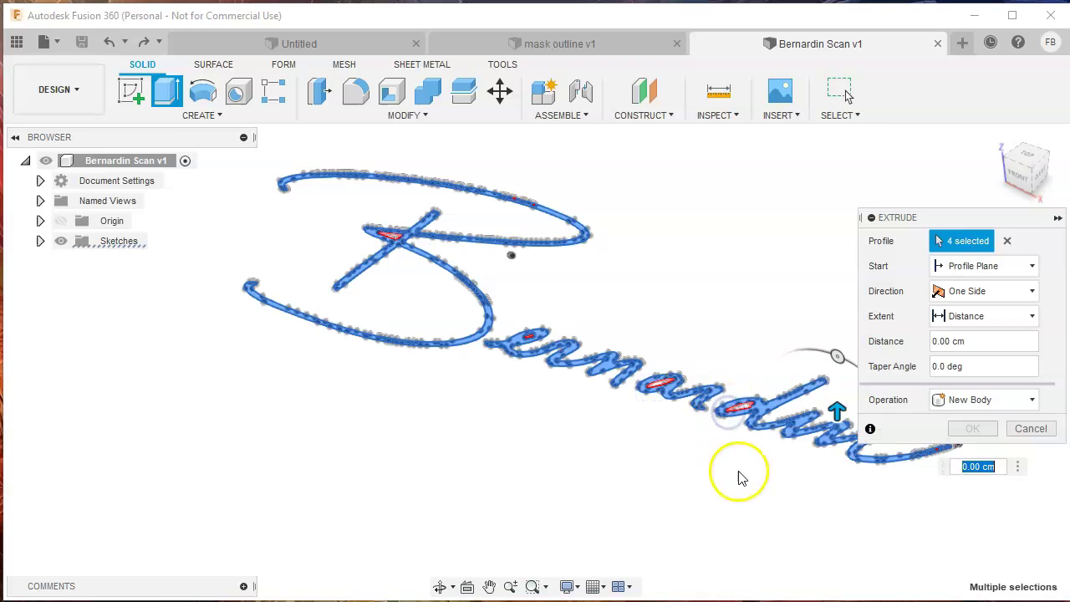
middle_drag(741, 478, 549, 467)
click(761, 438)
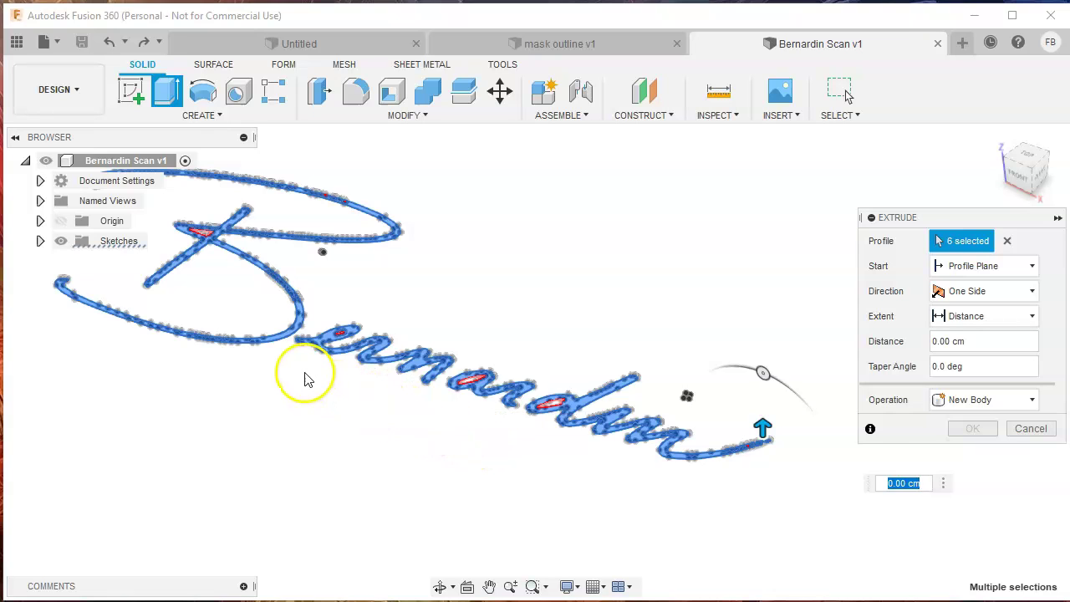
scroll(301, 371, up, 2)
scroll(301, 372, down, 2)
click(464, 372)
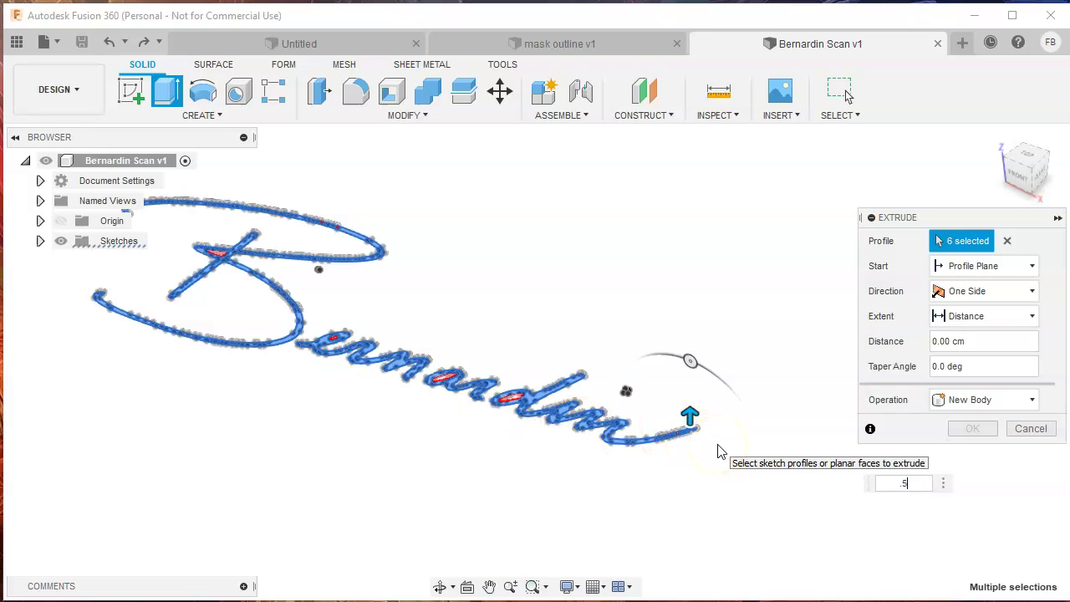
key(Return)
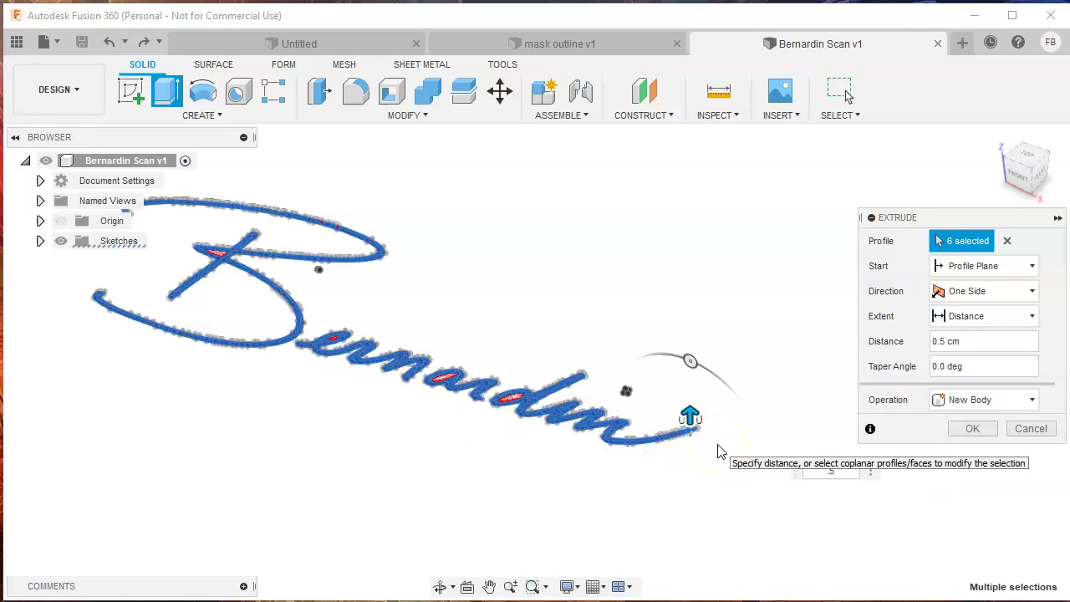
key(Return)
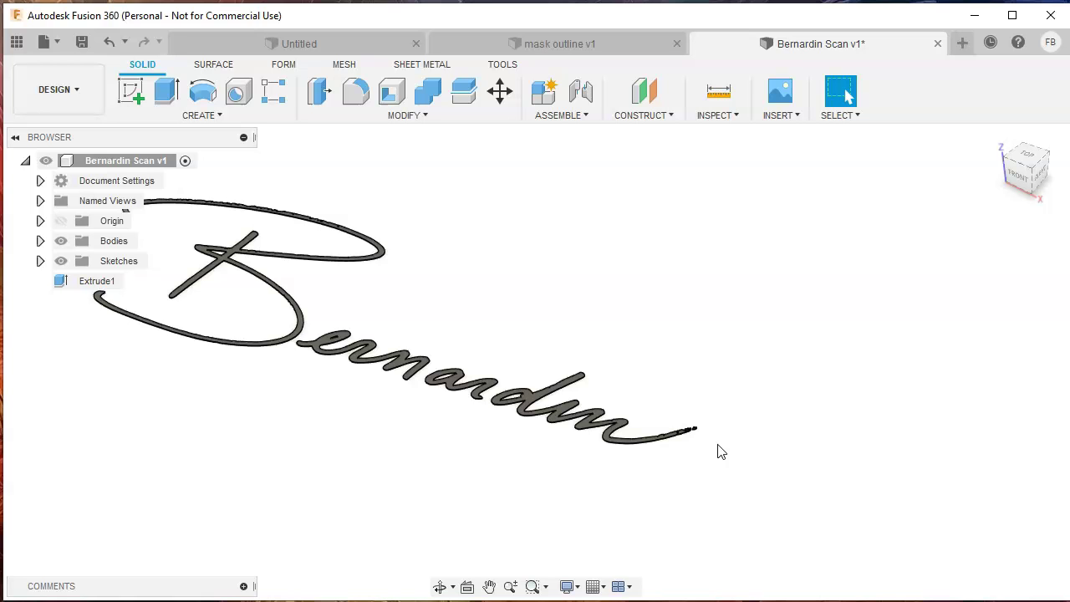
middle_drag(523, 490, 567, 476)
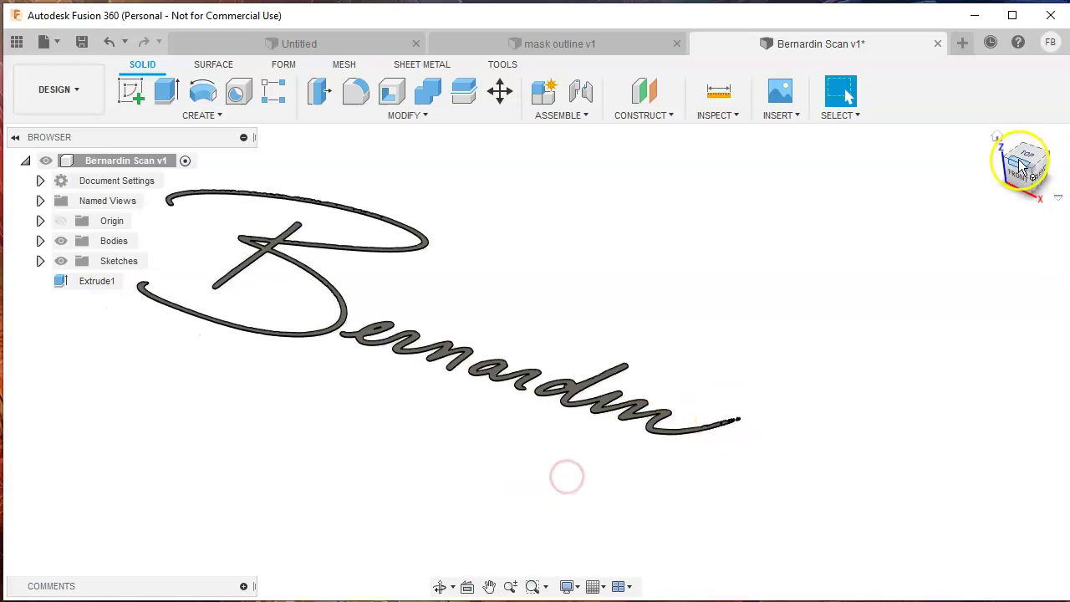
drag(1024, 167, 1058, 195)
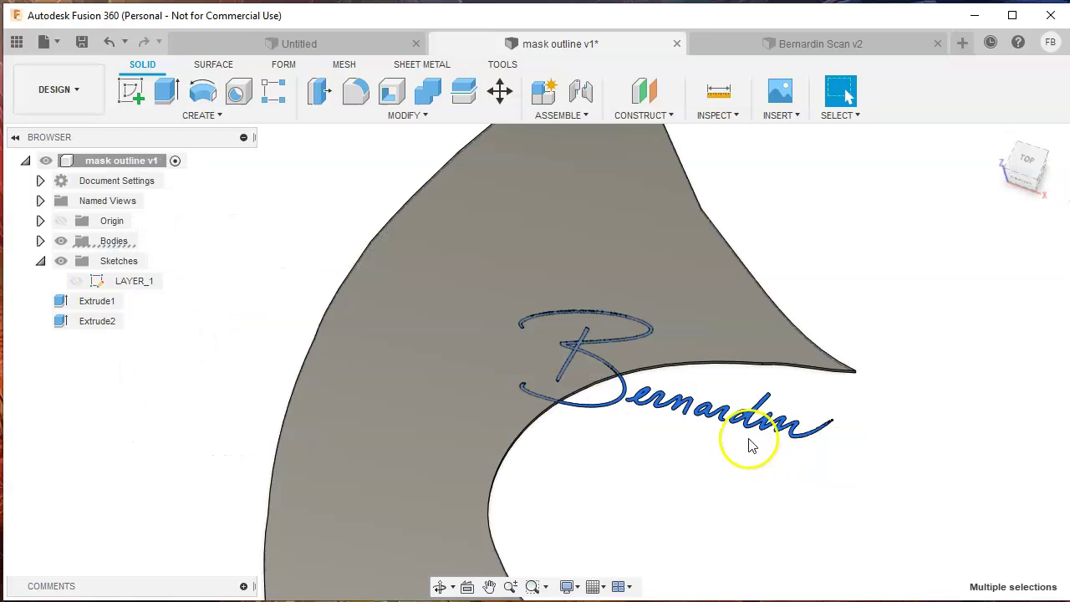
Step: Move the six signature bodies onto the mask, rotating them 70 degrees about Y and shifting them 40 cm along X
right_click(739, 424)
click(669, 444)
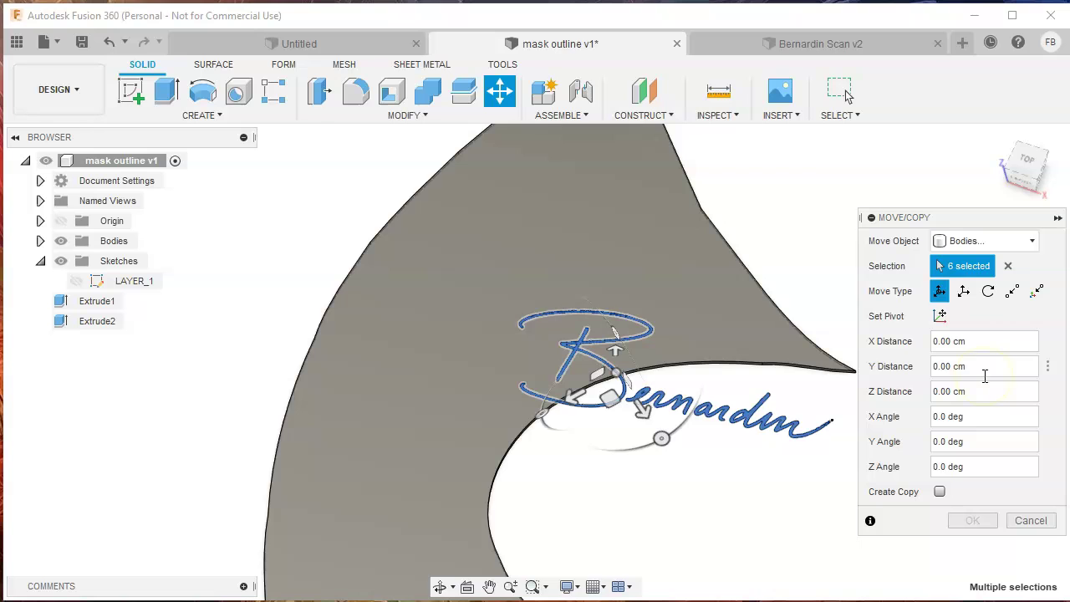
drag(475, 361, 413, 450)
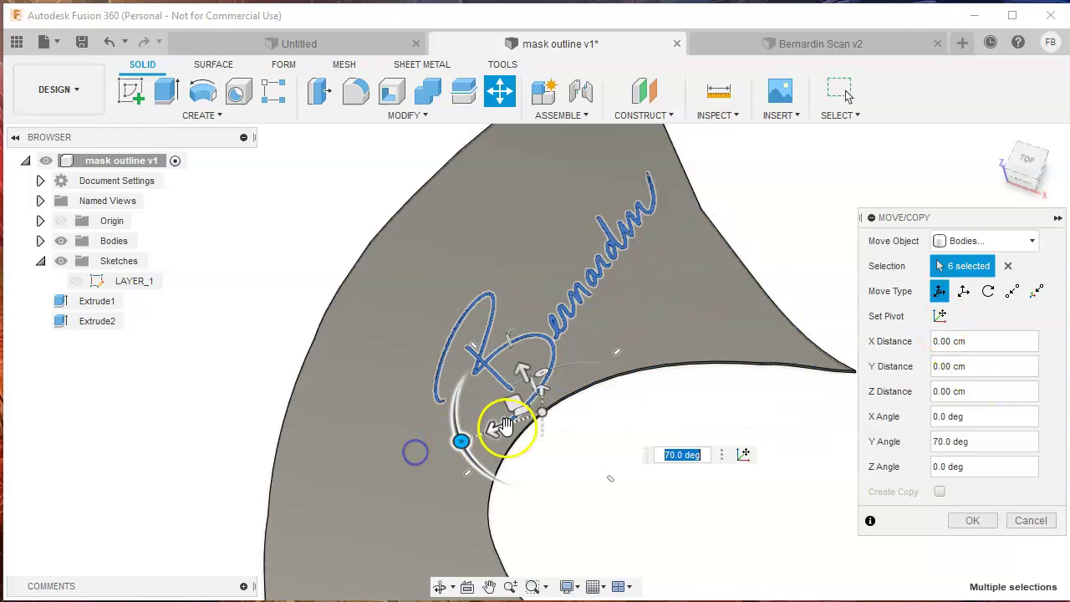
drag(496, 428, 409, 472)
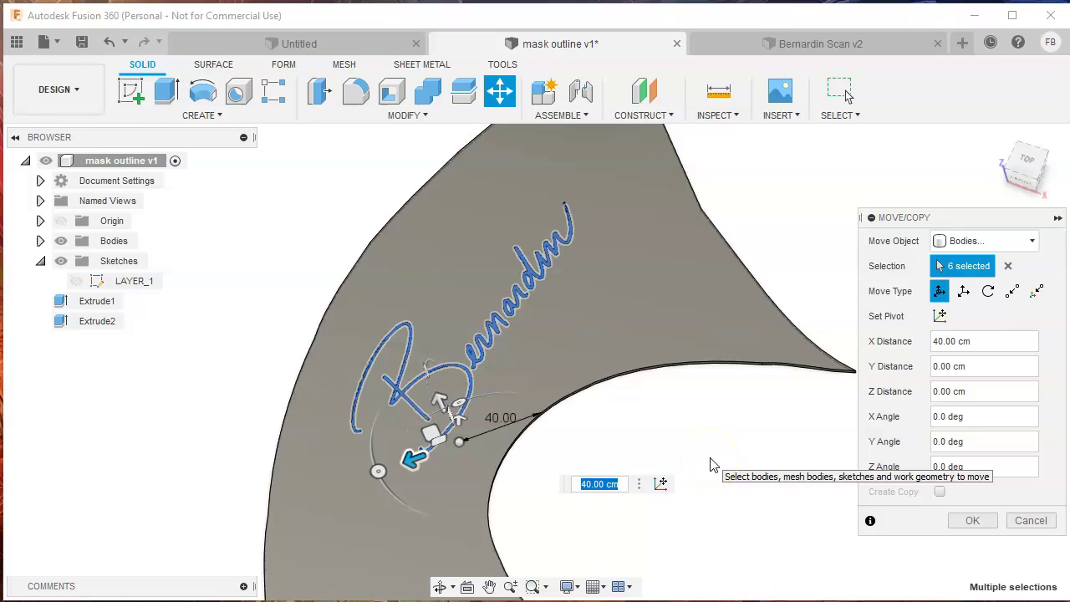
key(Return)
click(686, 365)
click(542, 462)
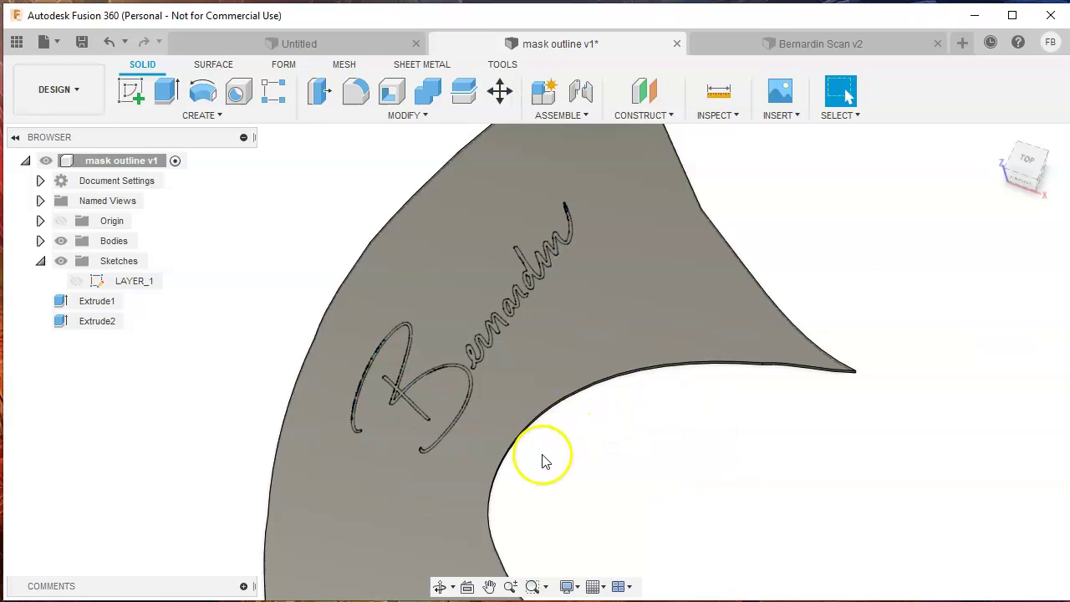
Step: Cut the signature through the mask body by extruding the six selected signature faces -20 cm with the Cut operation
shift+middle_drag(542, 462, 284, 301)
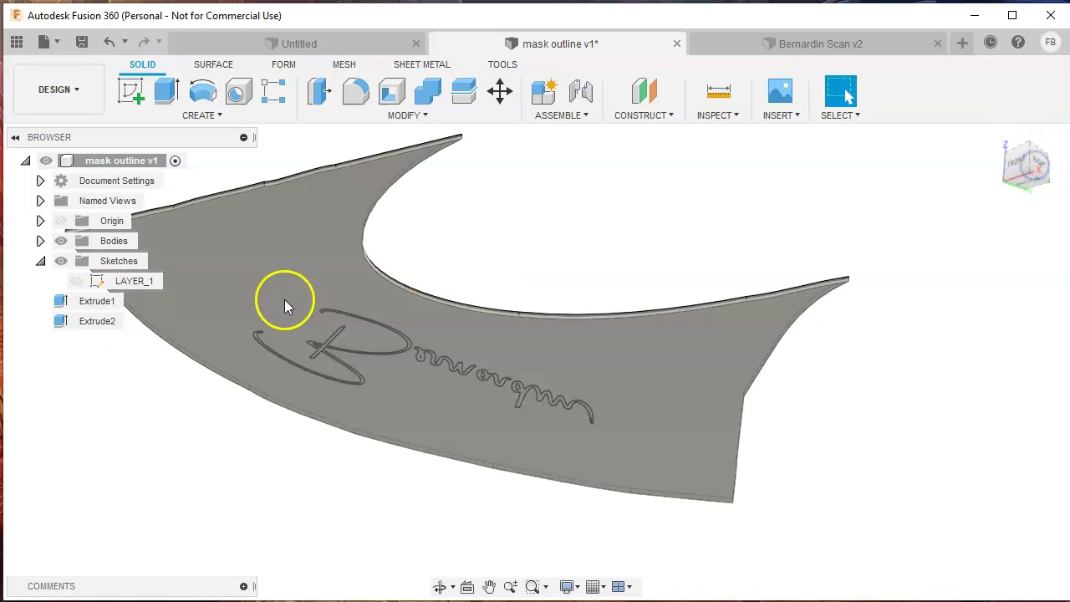
mouse_move(285, 300)
mouse_down()
mouse_move(286, 329)
mouse_move(646, 492)
mouse_up()
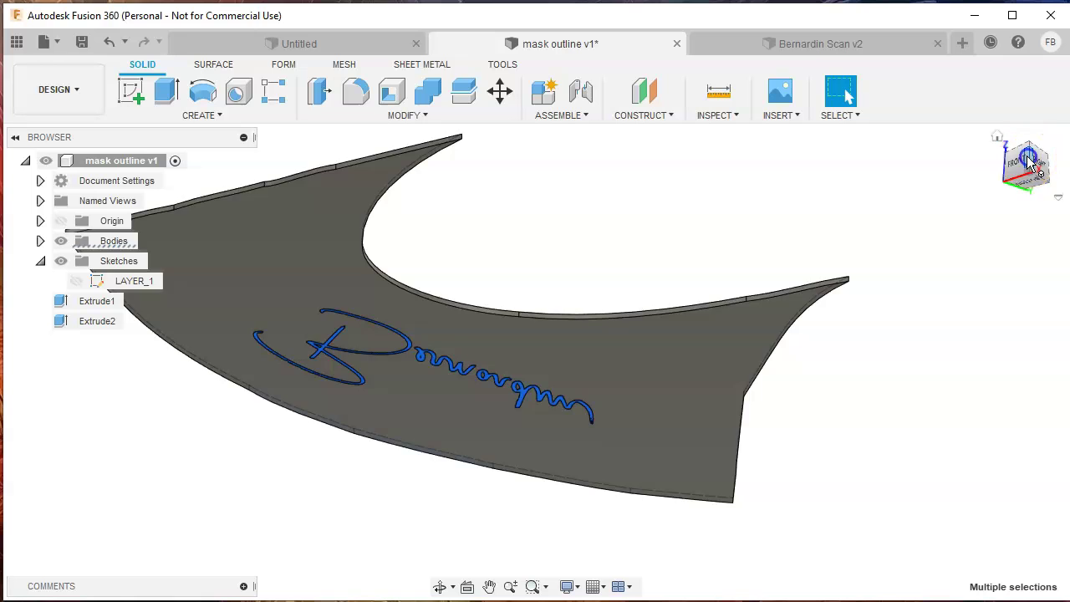
drag(1033, 166, 1042, 220)
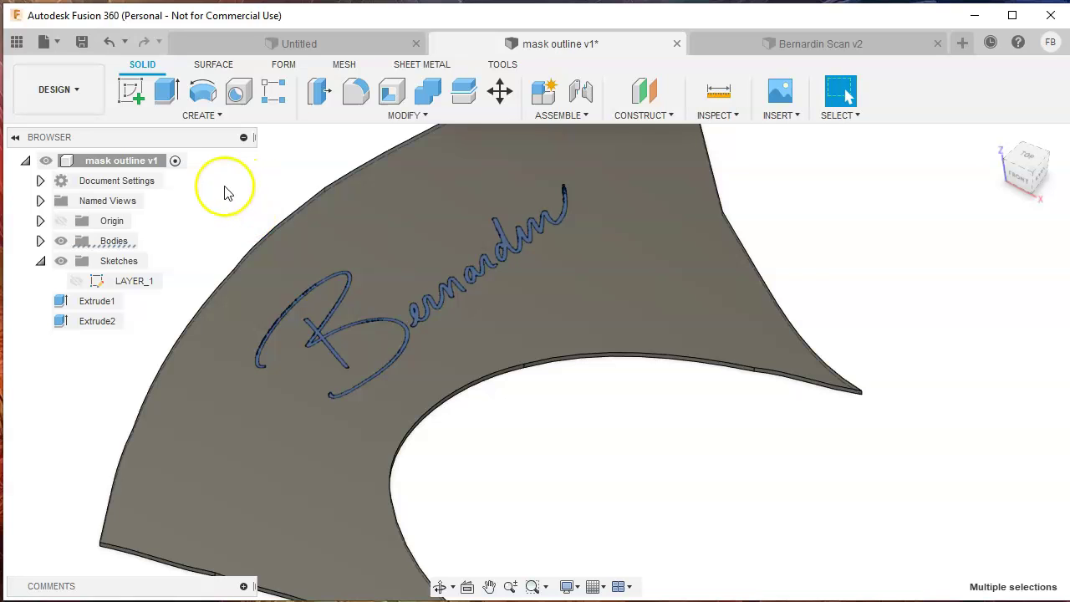
mouse_move(213, 171)
mouse_down()
mouse_move(311, 263)
mouse_move(602, 439)
mouse_up()
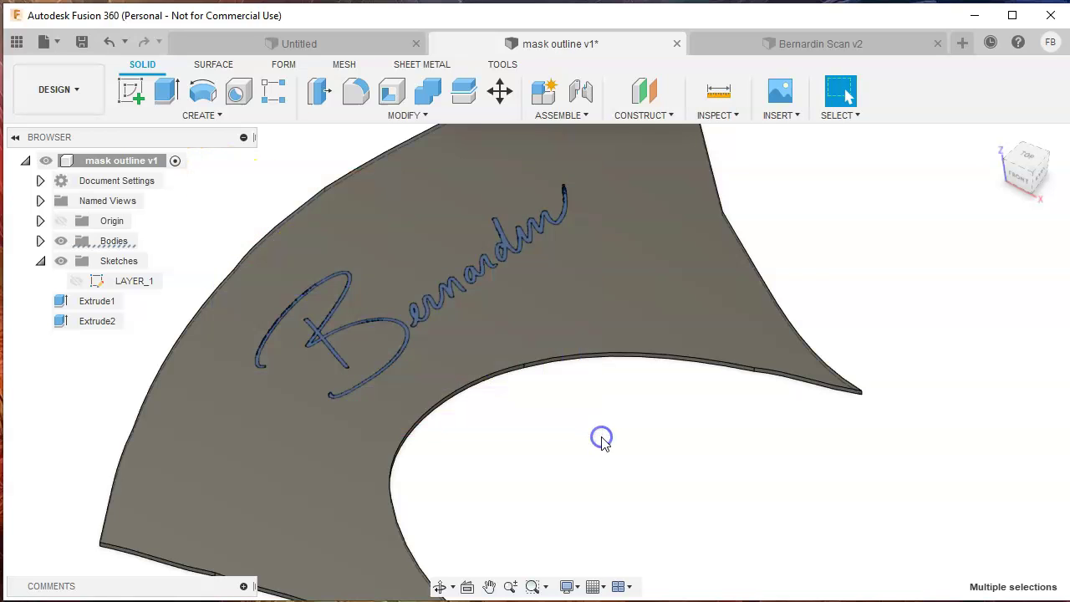
click(167, 89)
drag(565, 195, 564, 184)
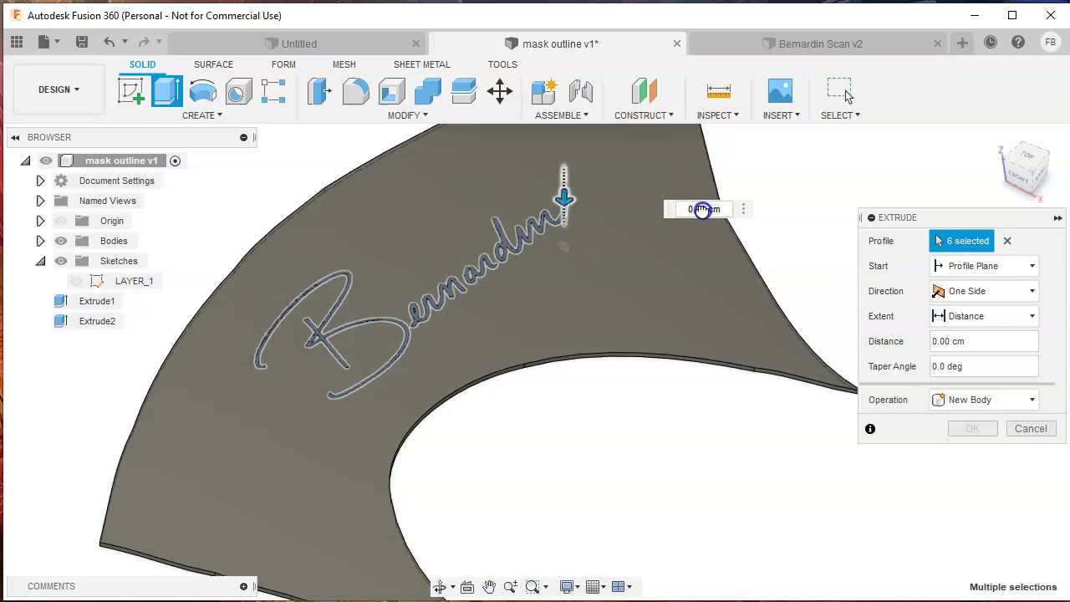
text(-10)
key(Return)
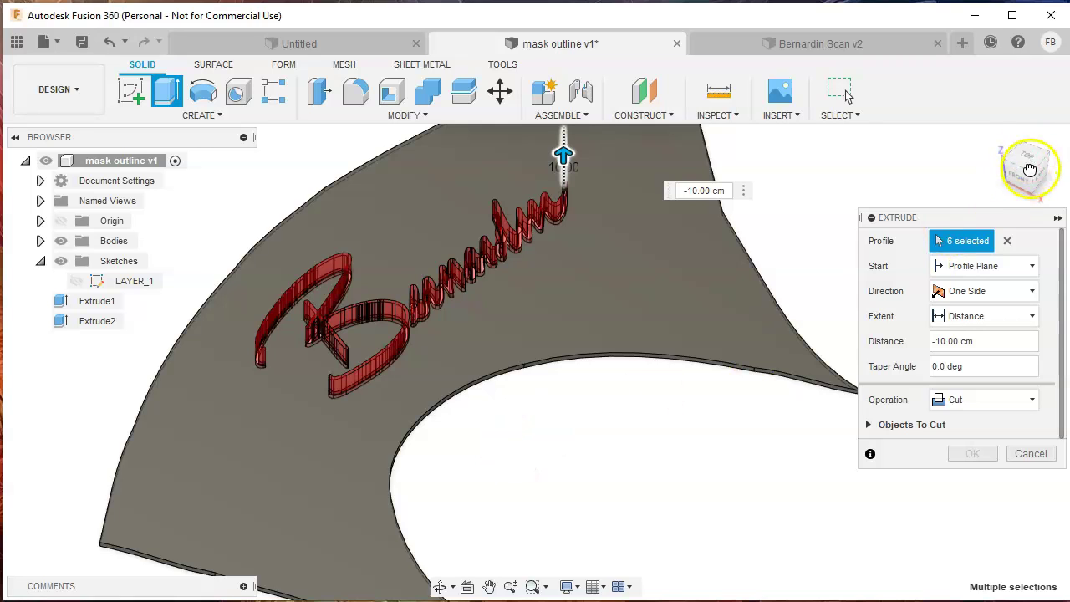
drag(1031, 170, 1037, 176)
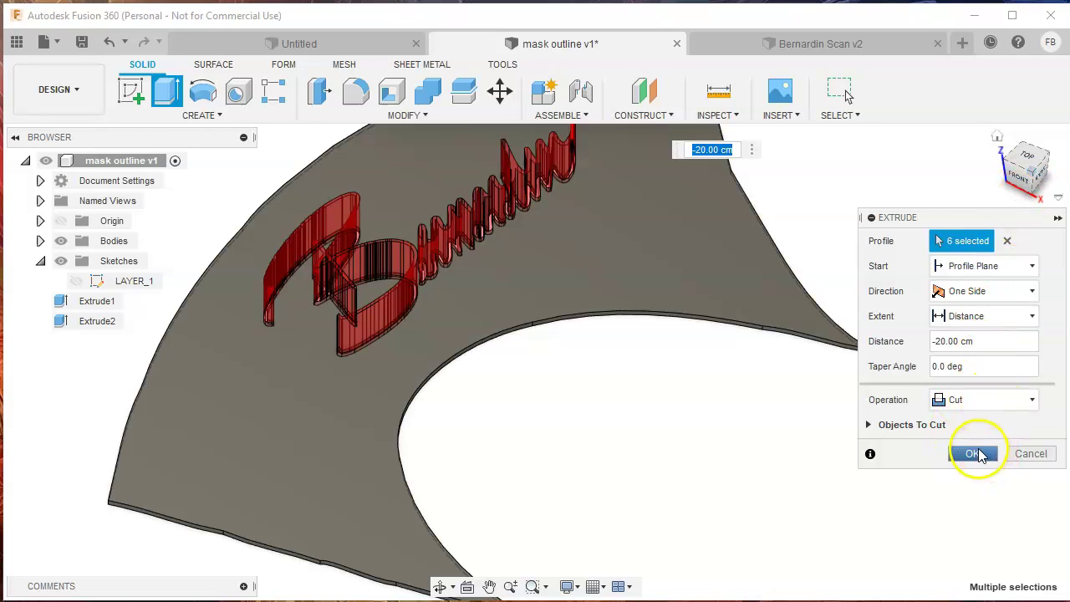
click(975, 454)
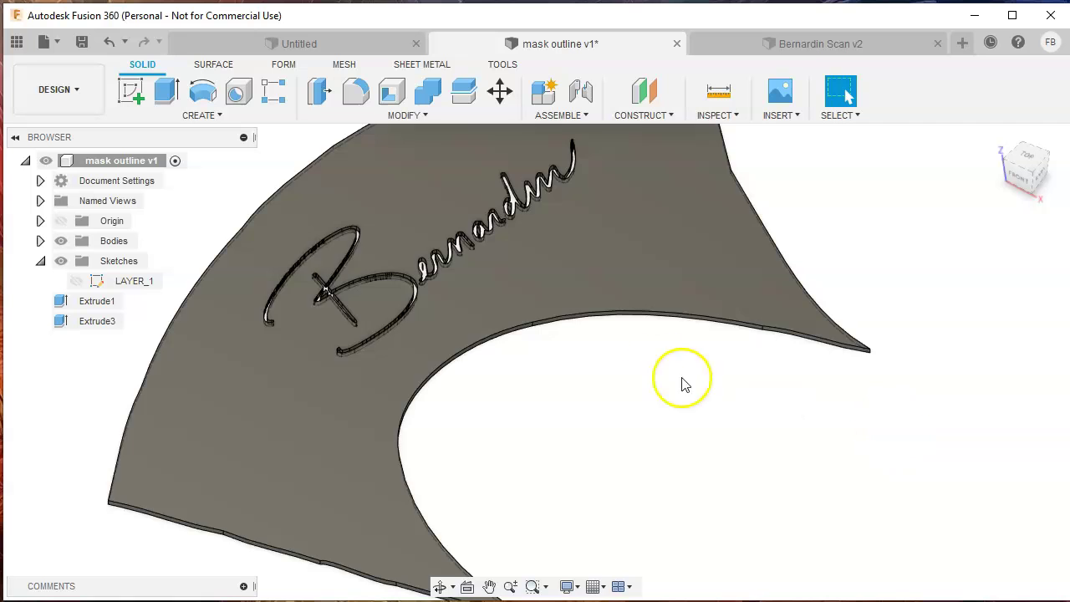
mouse_move(681, 382)
shift+middle_down()
mouse_move(559, 280)
mouse_move(571, 323)
mouse_move(614, 306)
shift+middle_up()
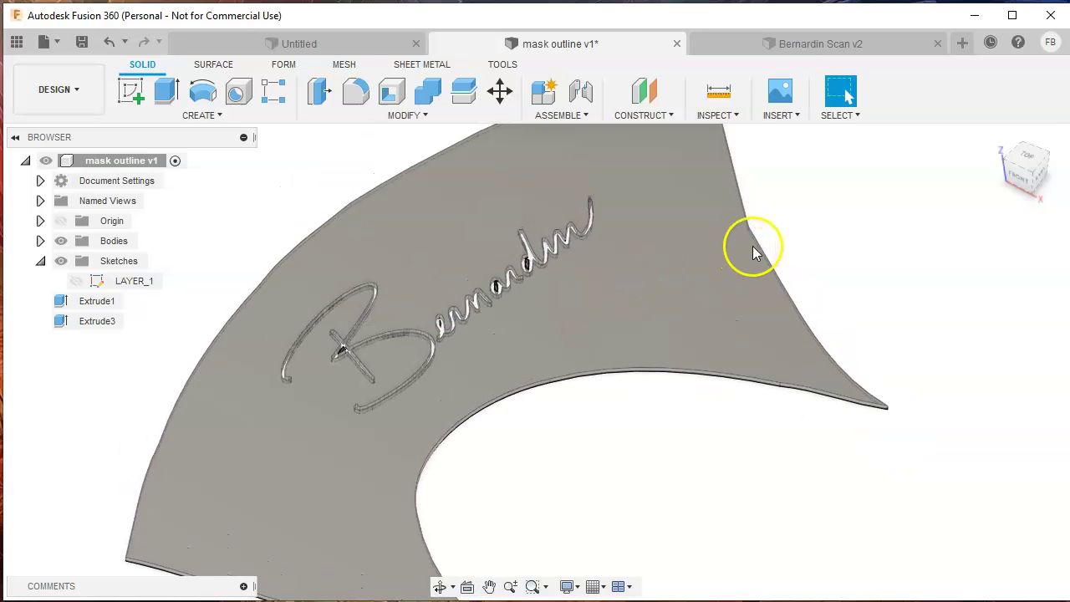